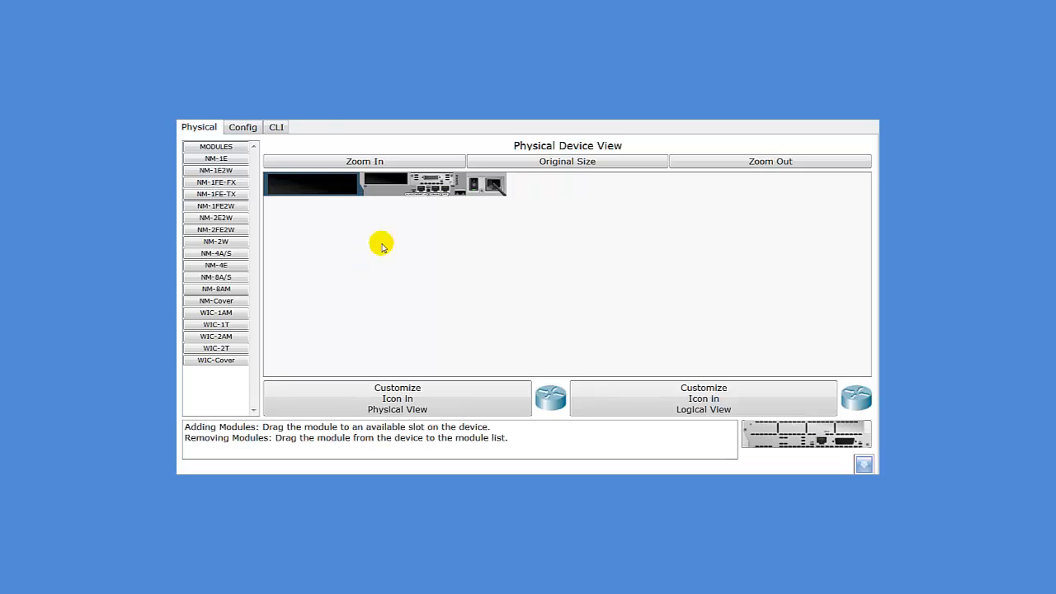
Open the router's CLI and enter privileged EXEC mode with 'en'
left_click(276, 127)
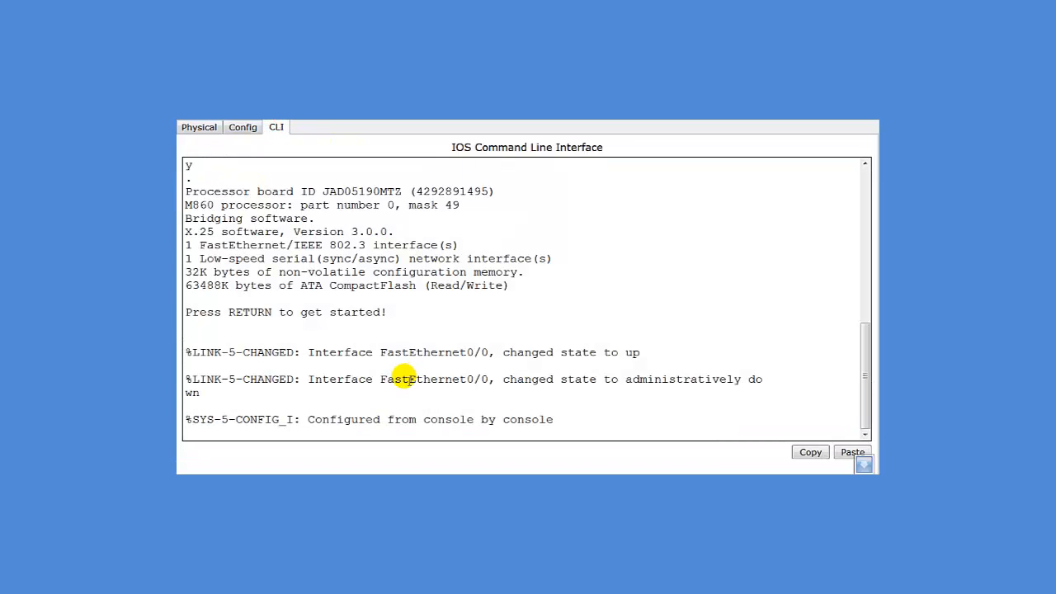
key("Return")
key("Return")
key("Return")
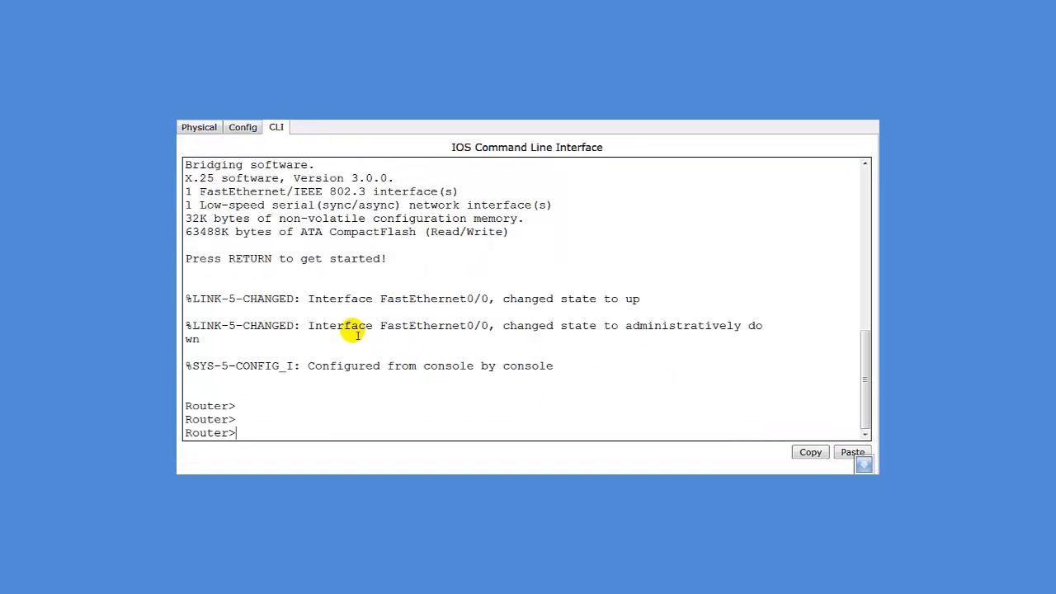
type("en")
key("Return")
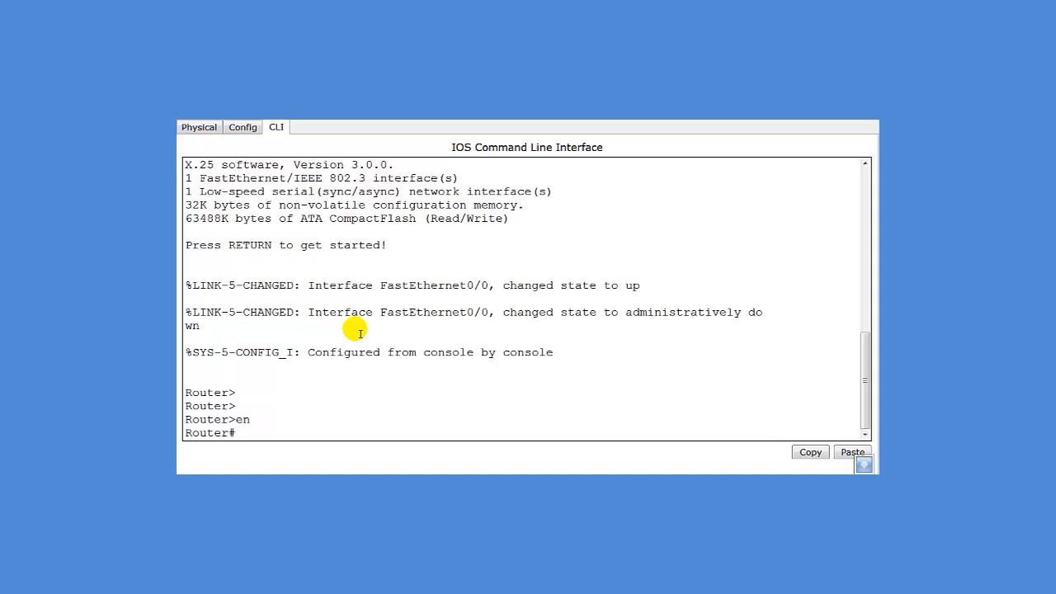
Page through the running configuration, showing both interfaces unaddressed and shut down
type("do sh run")
key("Return")
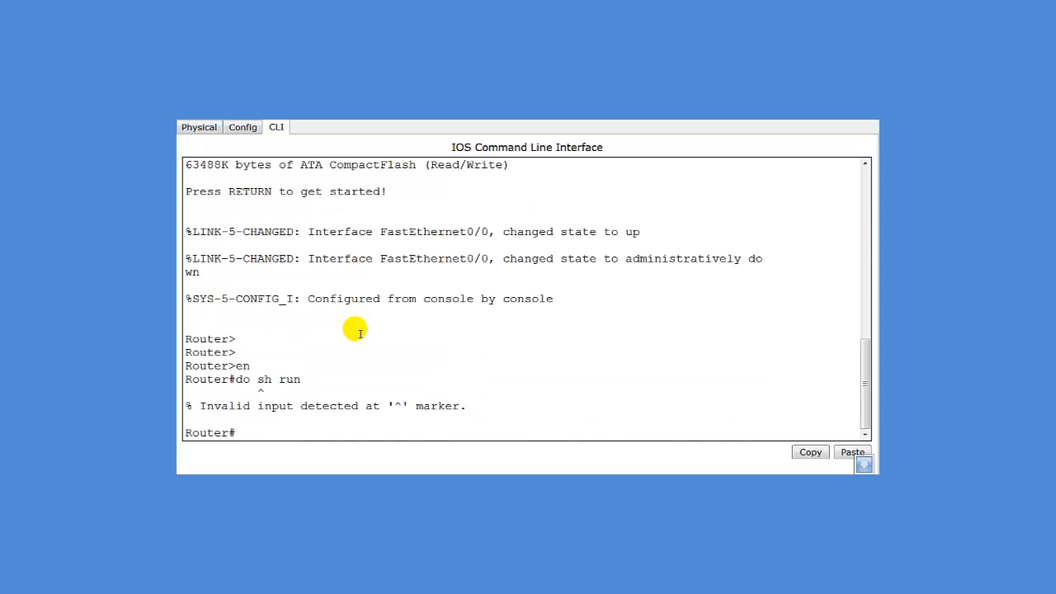
type("sh run")
key("Return")
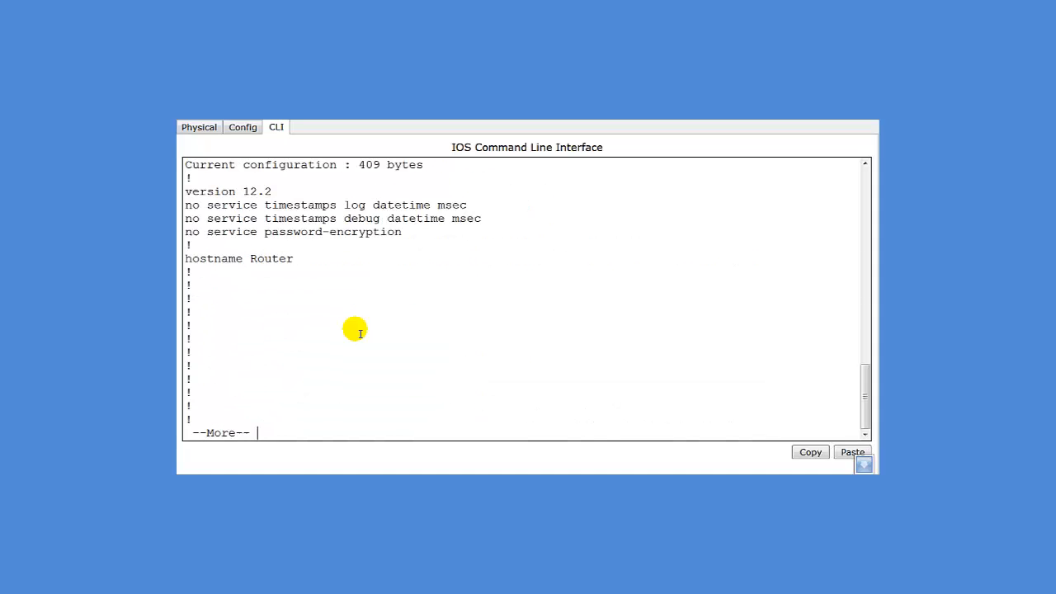
key("space")
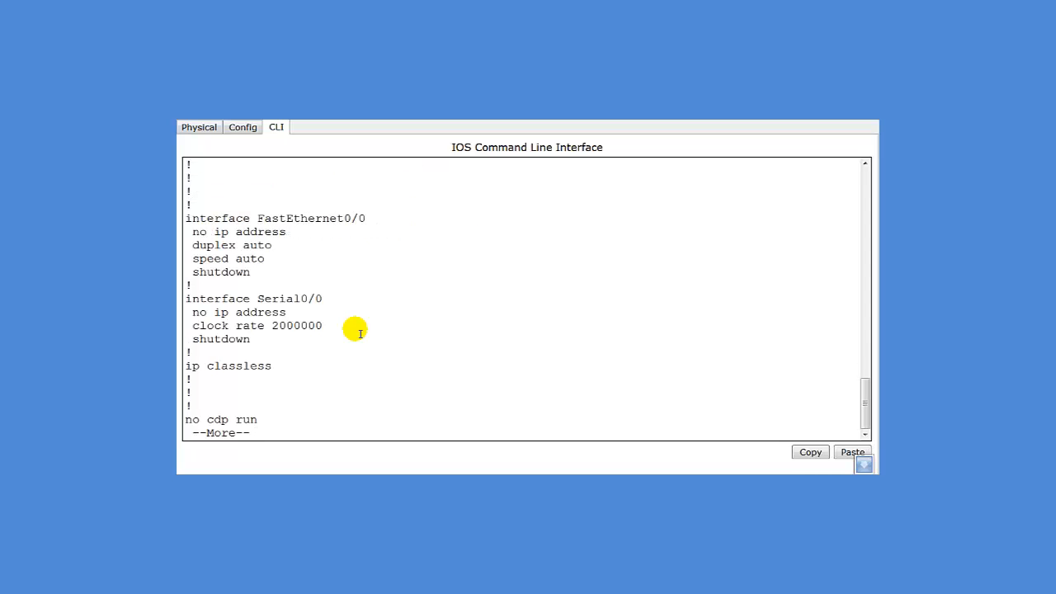
key("space")
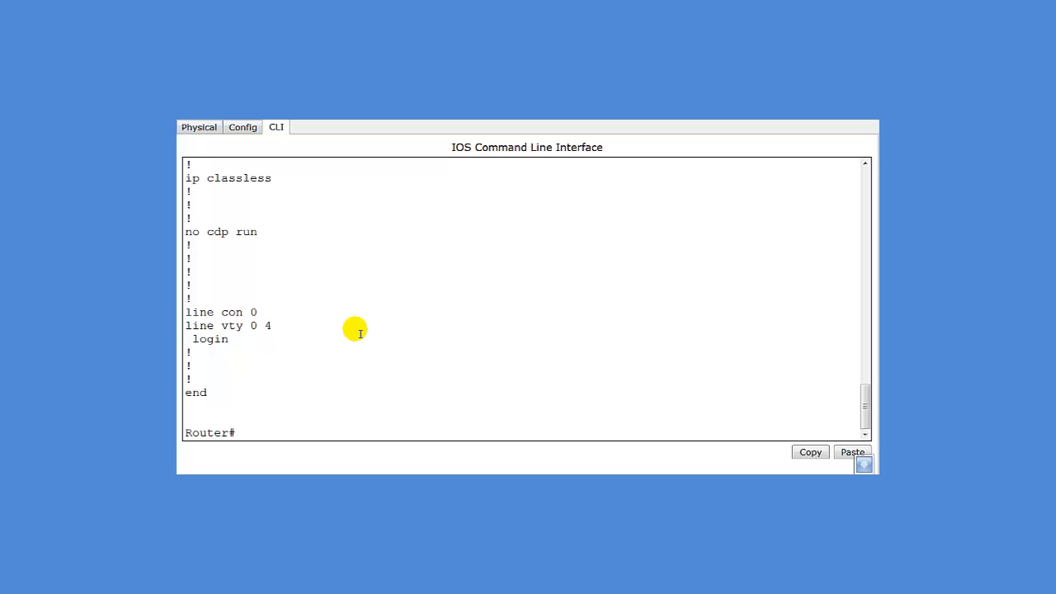
type("in")
key("BackSpace")
key("BackSpace")
Assign FastEthernet0/0 the address 10.0.0.10 with mask 255.0.0.0
type("conf t")
key("Return")
type("int f")
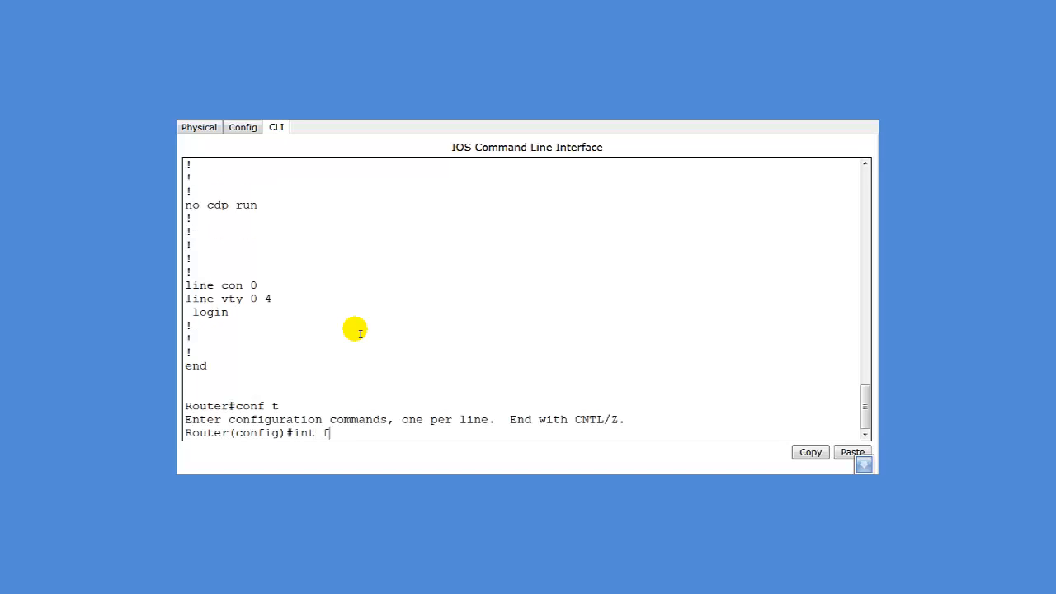
type("a0/0/")
key("Return")
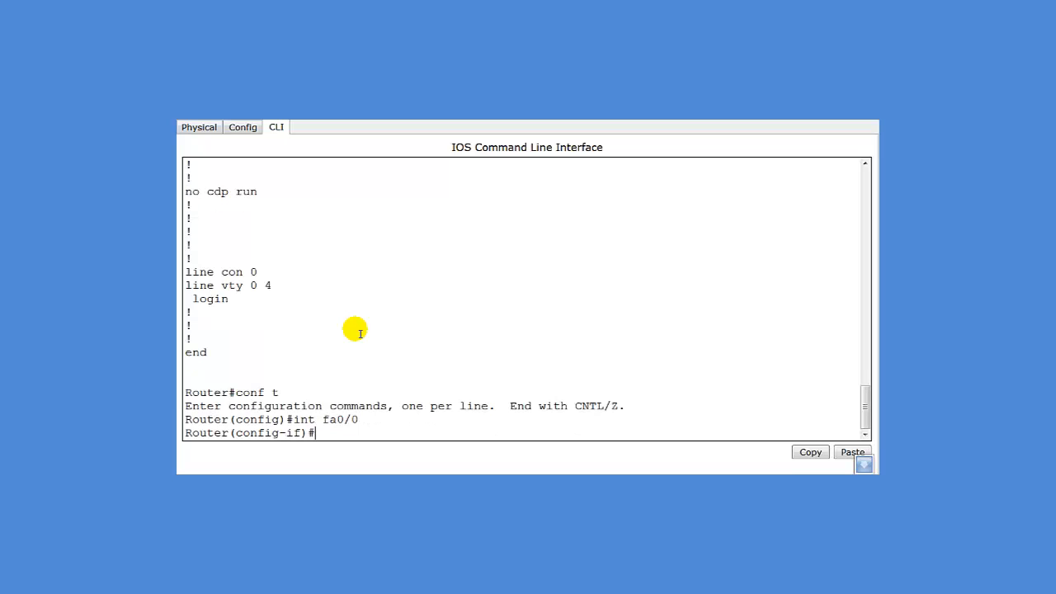
type("ip add 10.0.0.10 2")
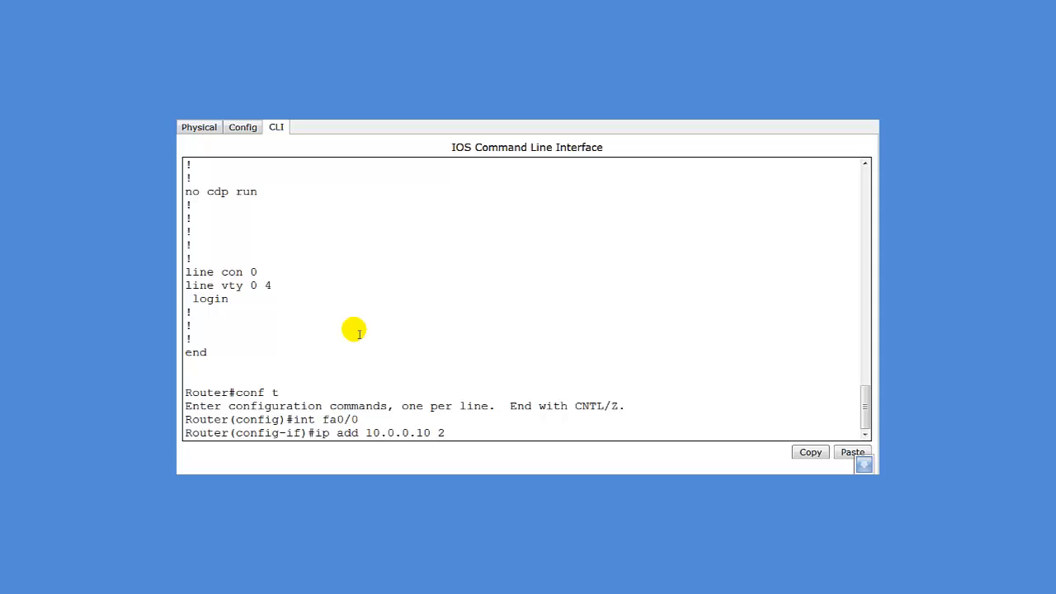
type("55.0.0.0")
key("Return")
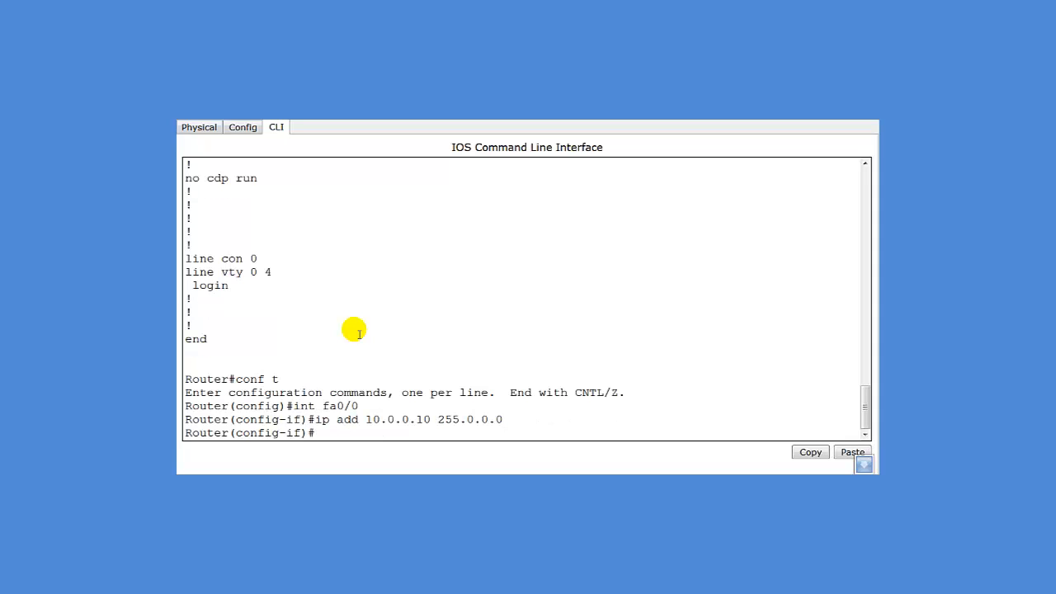
Bring FastEthernet0/0 up with 'no shut' and begin the 'ip nat inside' command
type("no shut")
key("Return")
type("in")
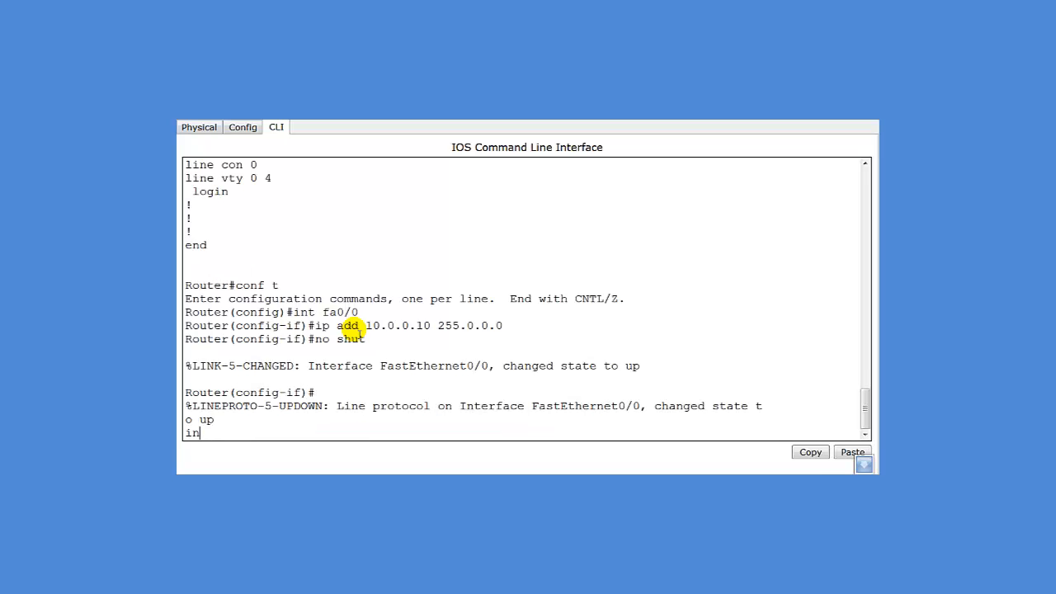
key("BackSpace")
key("BackSpace")
key("Return")
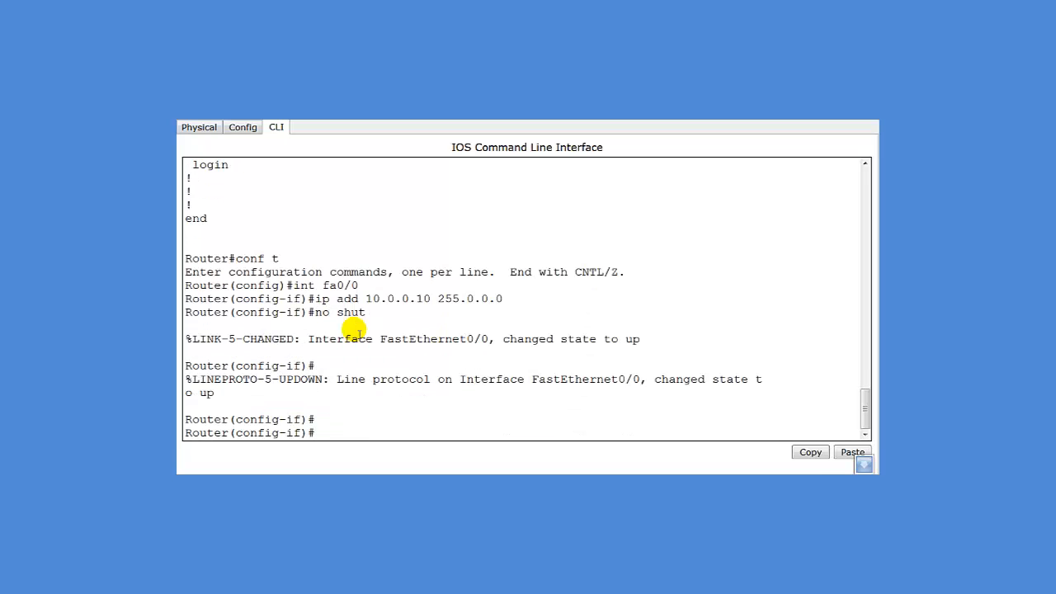
type("ip nat inside")
Mark FastEthernet0/0 as NAT inside and check Router2's port summary shows 10.0.0.10/8 up
key("Return")
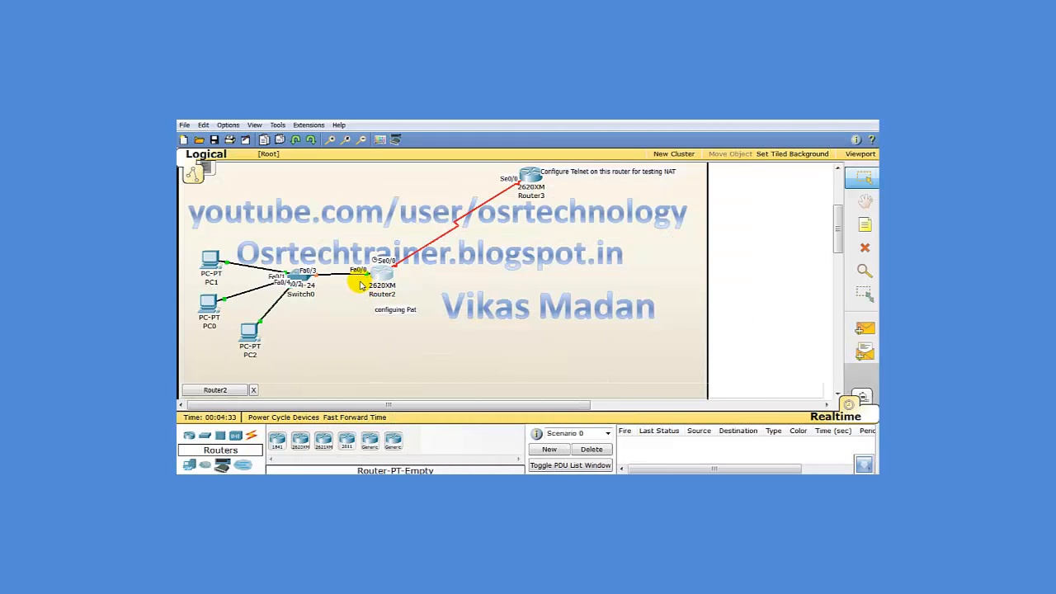
left_click(861, 329)
left_click(260, 332)
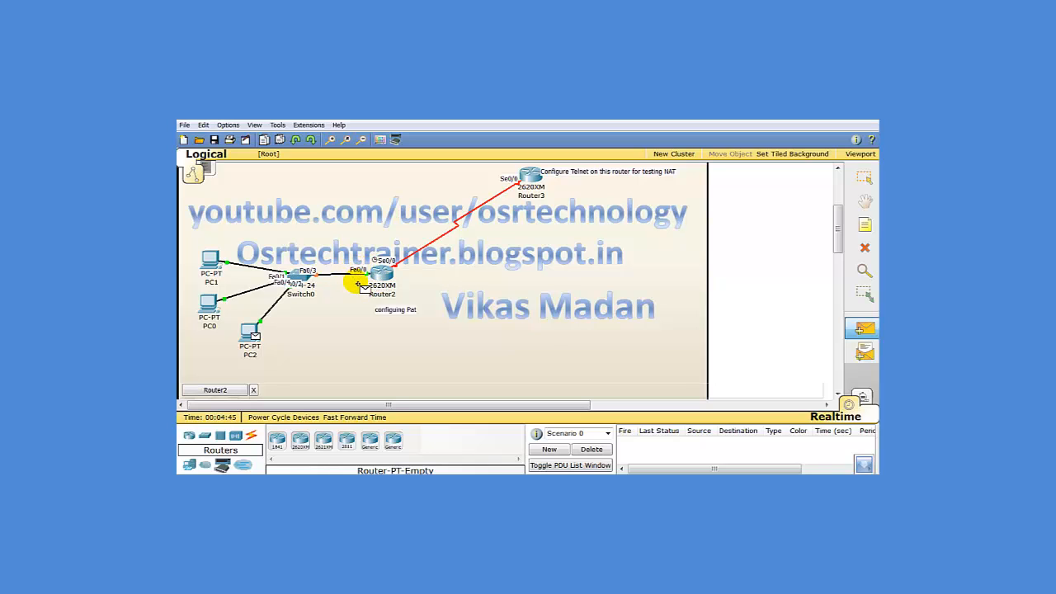
mouse_move(375, 274)
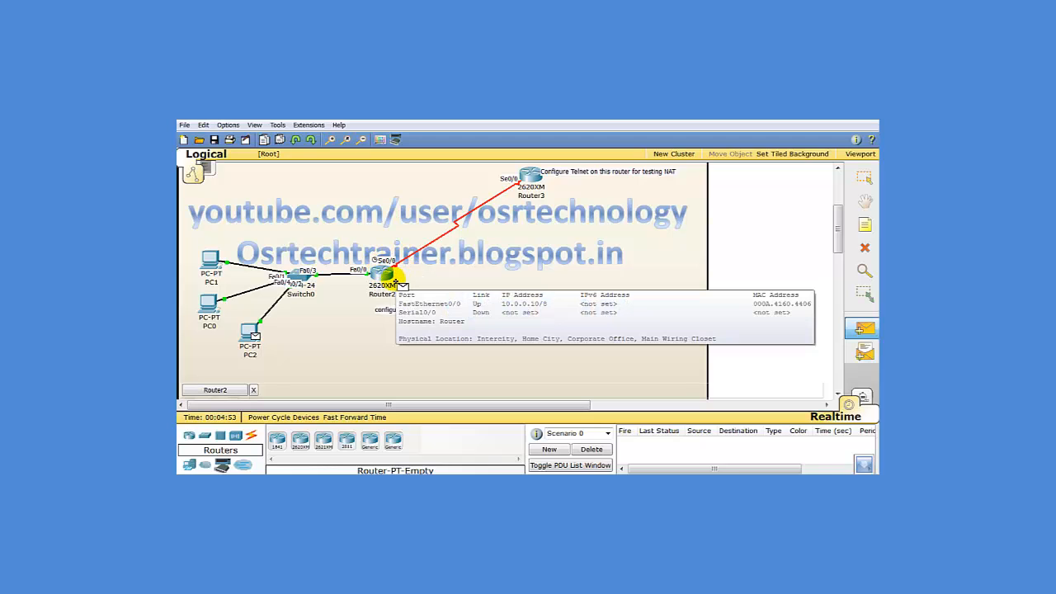
Reopen Router2's device window enlarged to fill the workspace
left_click(863, 177)
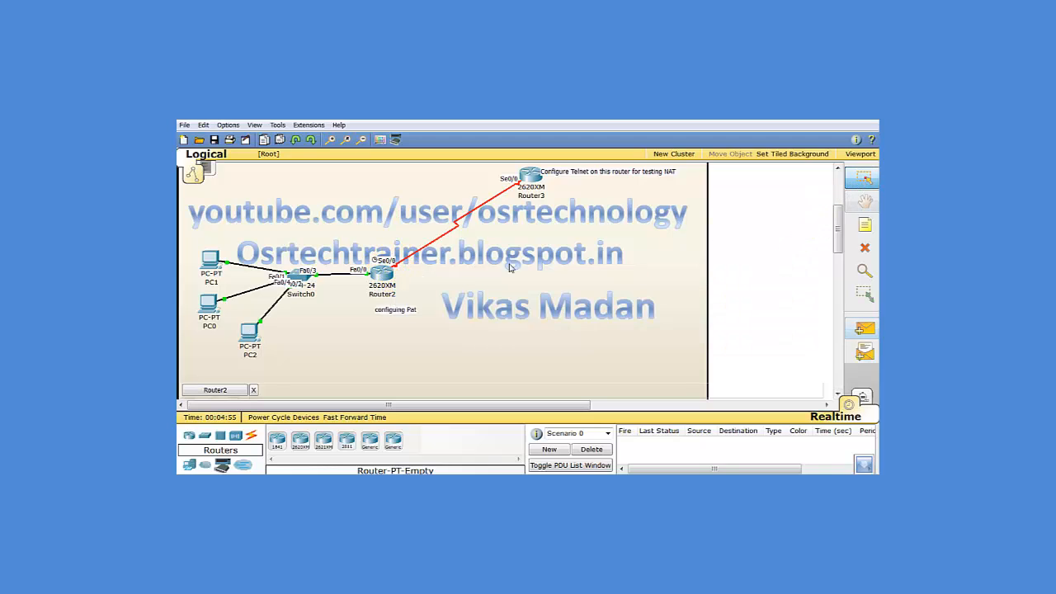
left_click(382, 273)
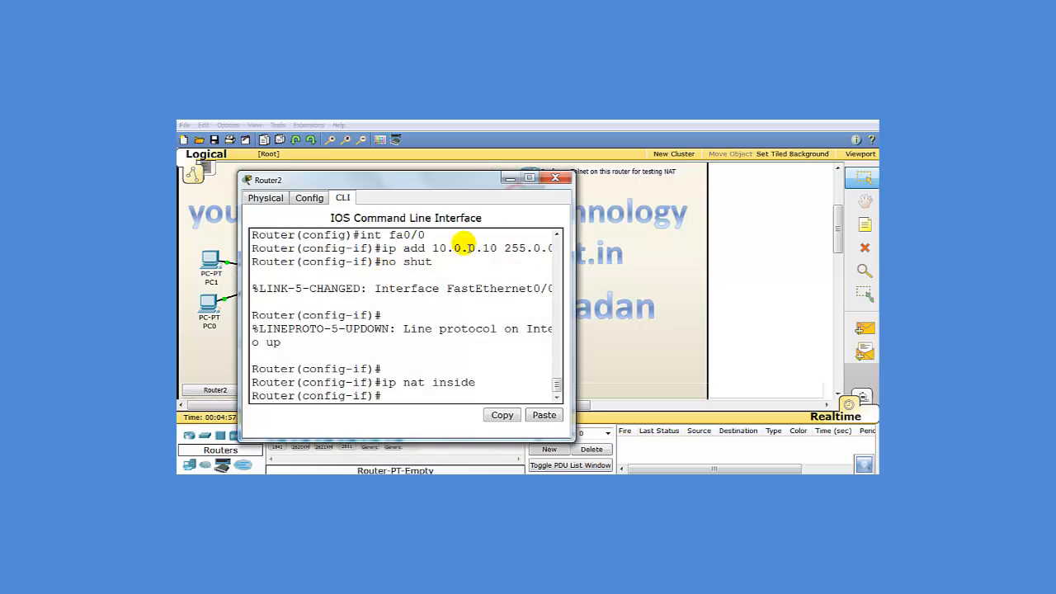
left_click(527, 179)
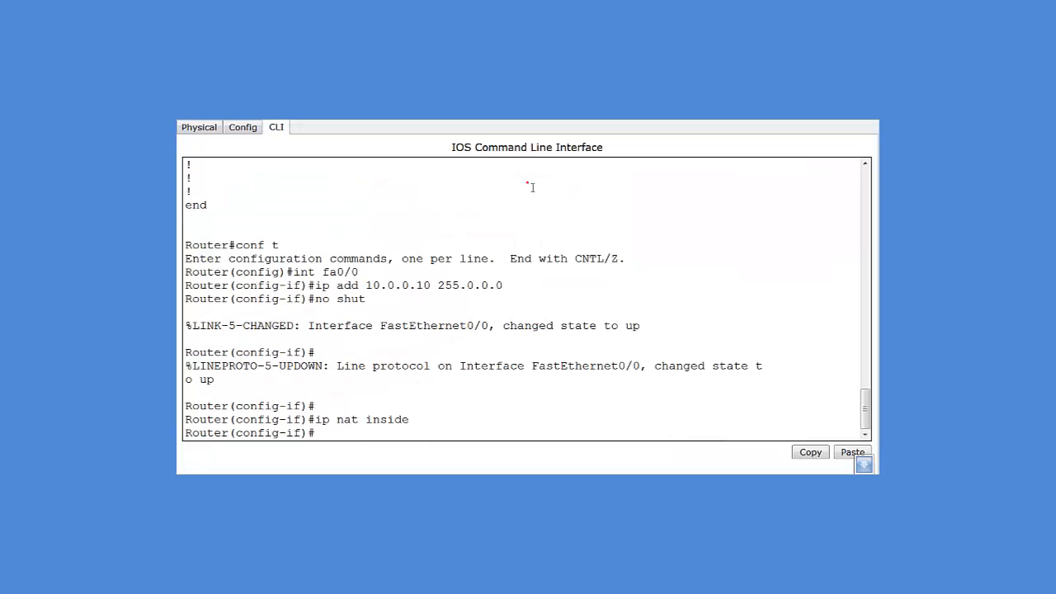
Make Serial0/0 the NAT outside interface
left_click(424, 444)
type("int s0/0")
key("Return")
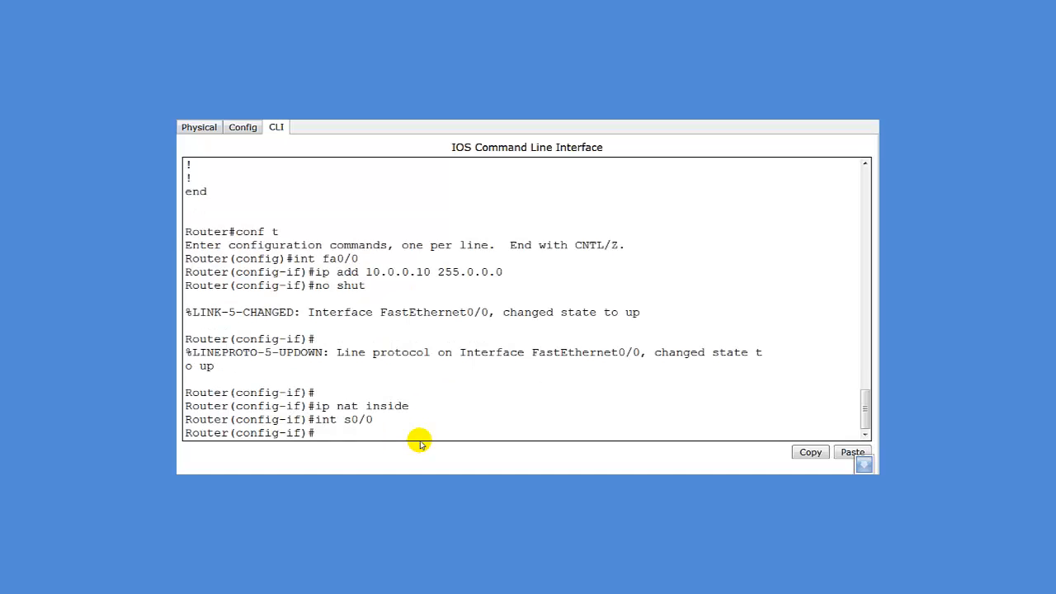
type("ip nat outs")
key("Tab")
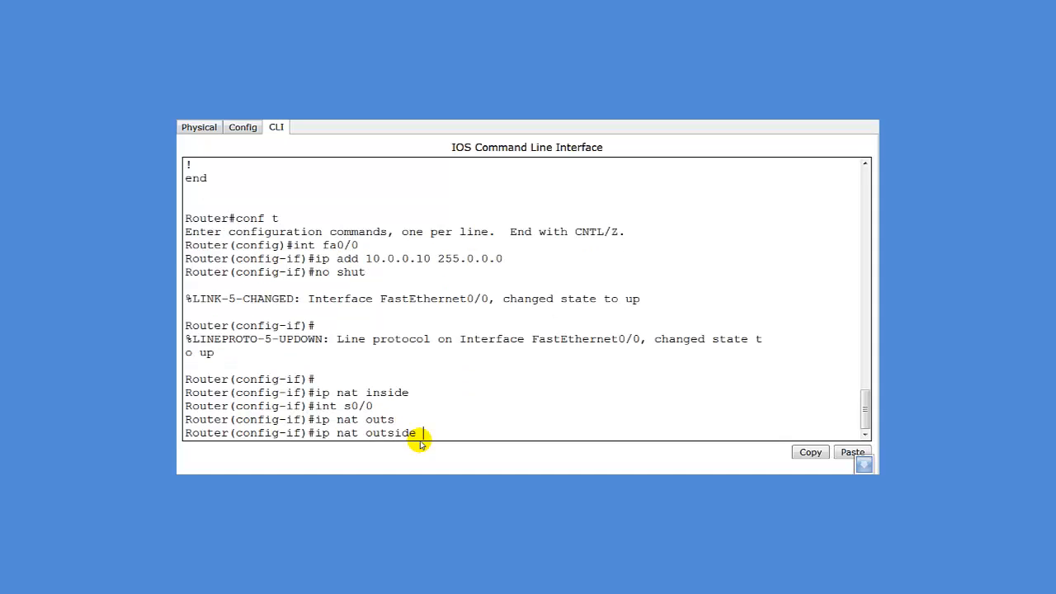
key("Return")
Give Serial0/0 address 20.0.0.1 255.0.0.0, bring it up, and return to global configuration
type("i")
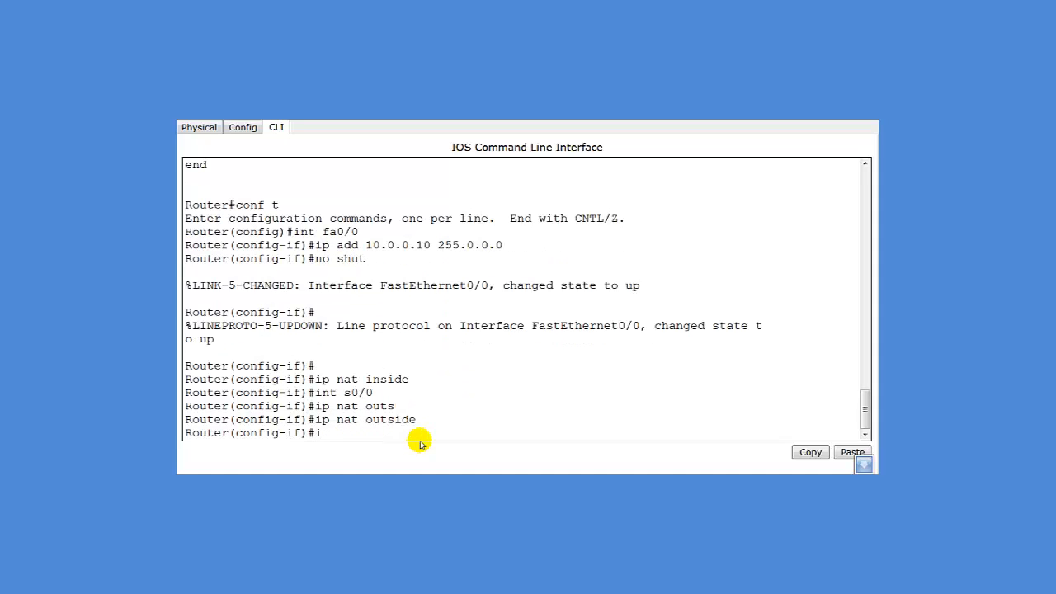
type("p add 20.0.0")
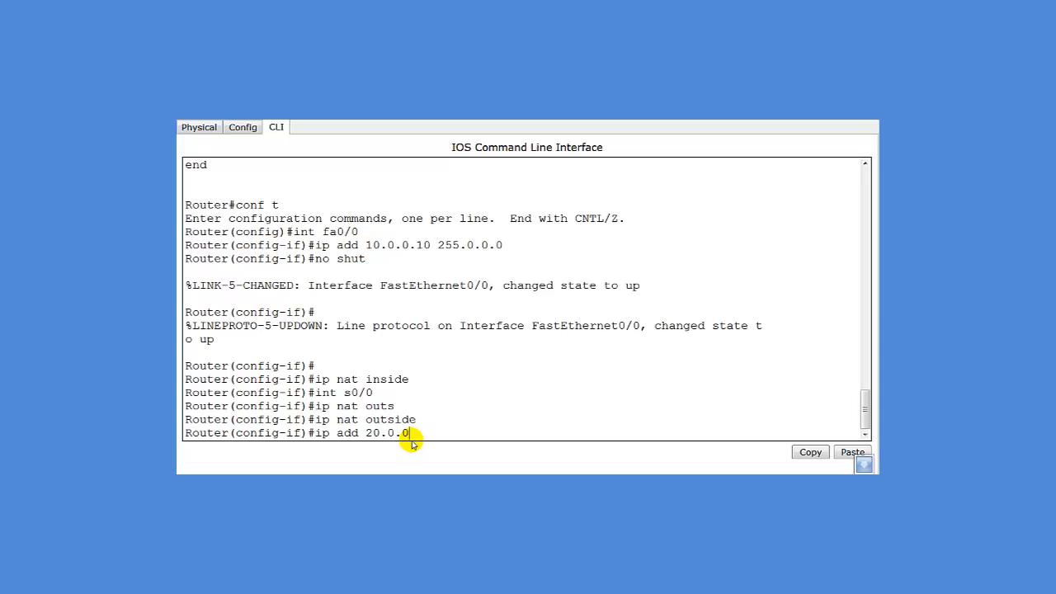
type(".0")
key("BackSpace")
type("1 255.0.0.0")
key("Return")
type("no ")
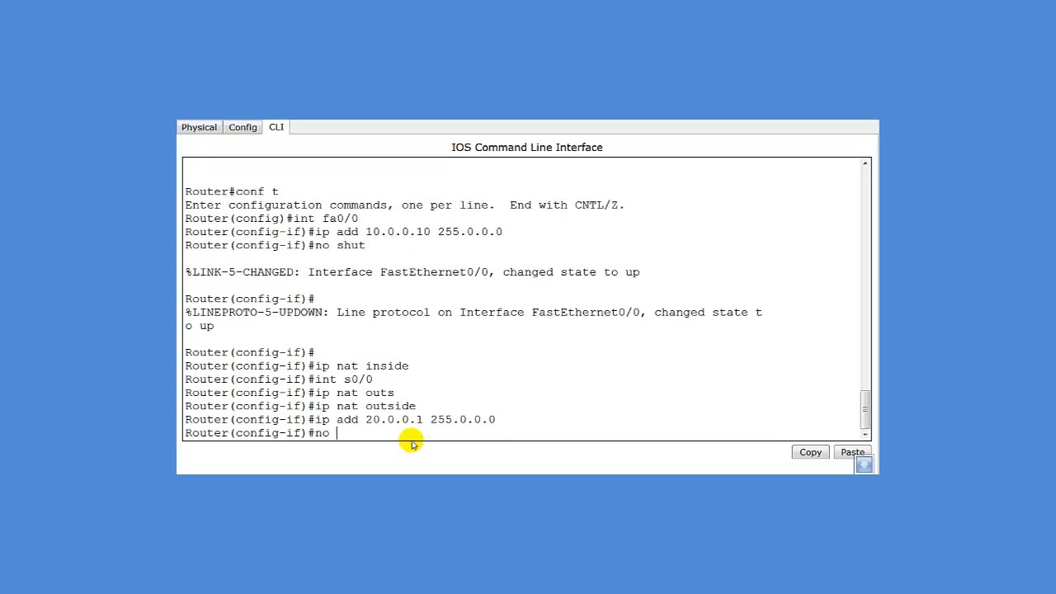
type("shut")
key("Return")
key("Return")
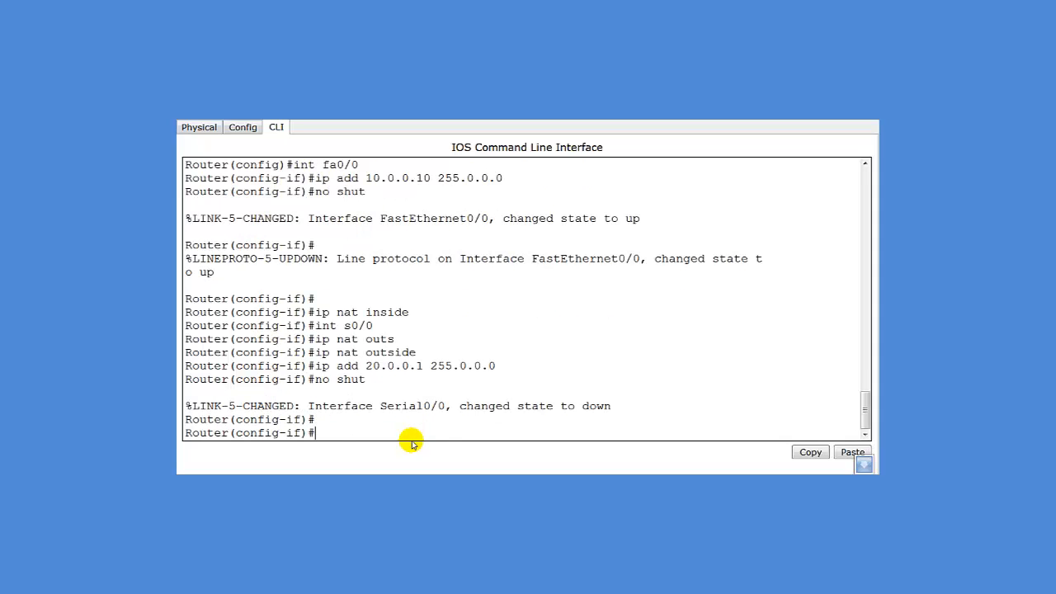
type("exit")
key("Return")
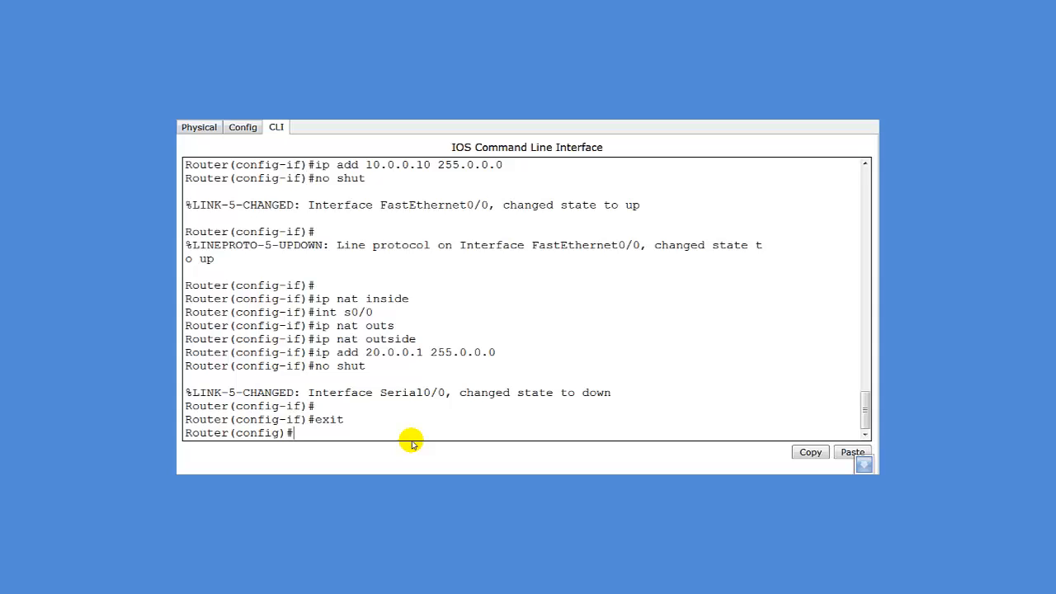
Create NAT pool osrtech spanning 20.0.0.1 to 20.0.0.1 with netmask 255.0.0.0
type("ip nat pool osrtech ")
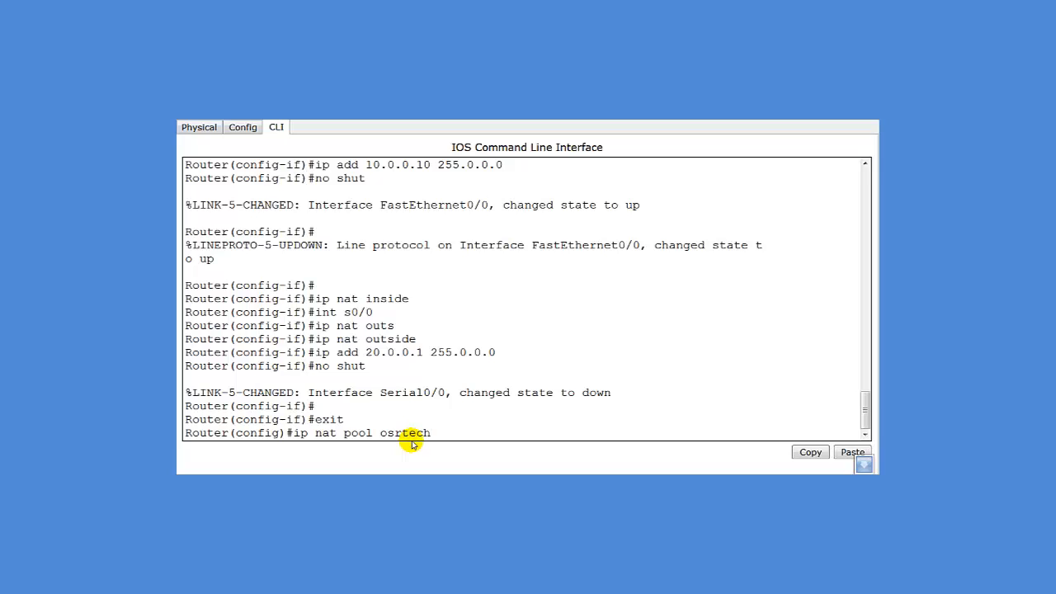
type("100.0")
key("BackSpace")
key("BackSpace")
key("BackSpace")
key("BackSpace")
key("BackSpace")
key("BackSpace")
type("20.0.0.1")
type("20.0.0.1 netmase")
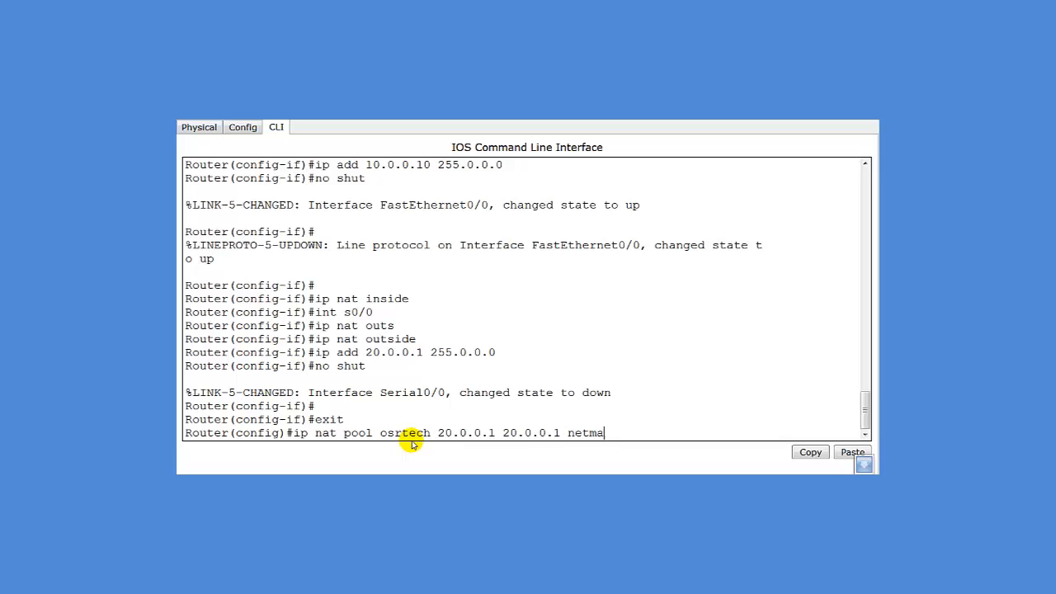
key("BackSpace")
type("k 20")
key("BackSpace")
key("BackSpace")
type("2")
type("55.25")
key("BackSpace")
key("BackSpace")
type("0.0.0")
key("Return")
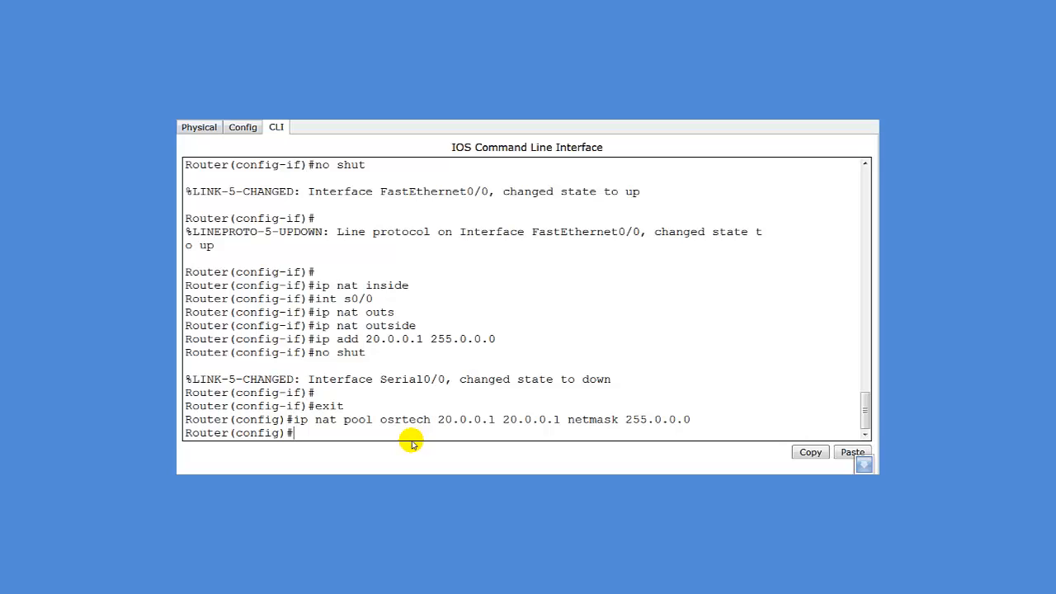
type("a")
type("a")
type("cc")
Add access-list 25 permitting 10.0.0.0 with wildcard 0.255.255.255
key("Tab")
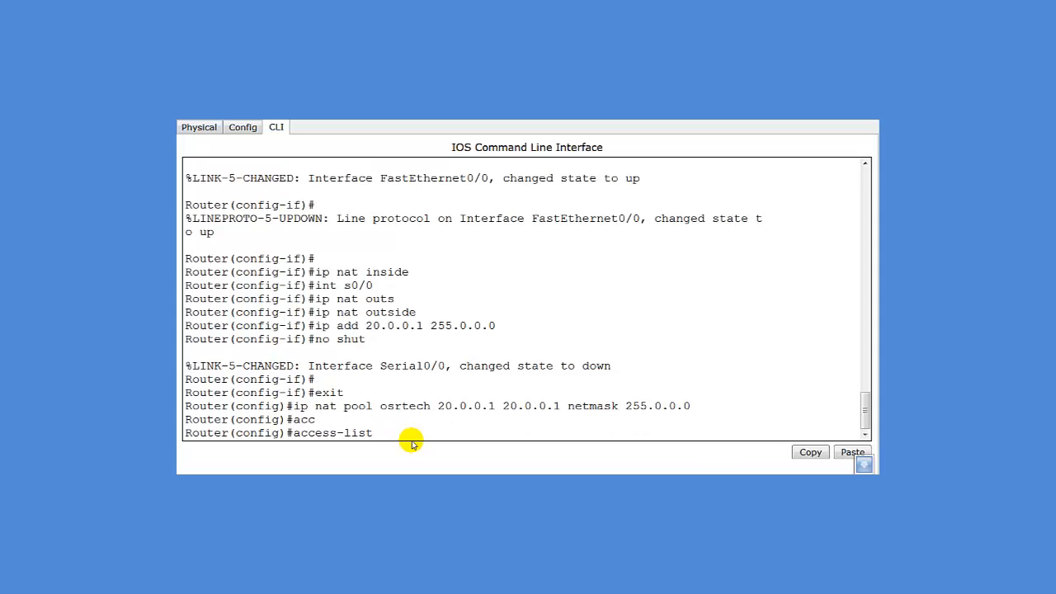
type("25 permit 10.0.0.0")
type("0.")
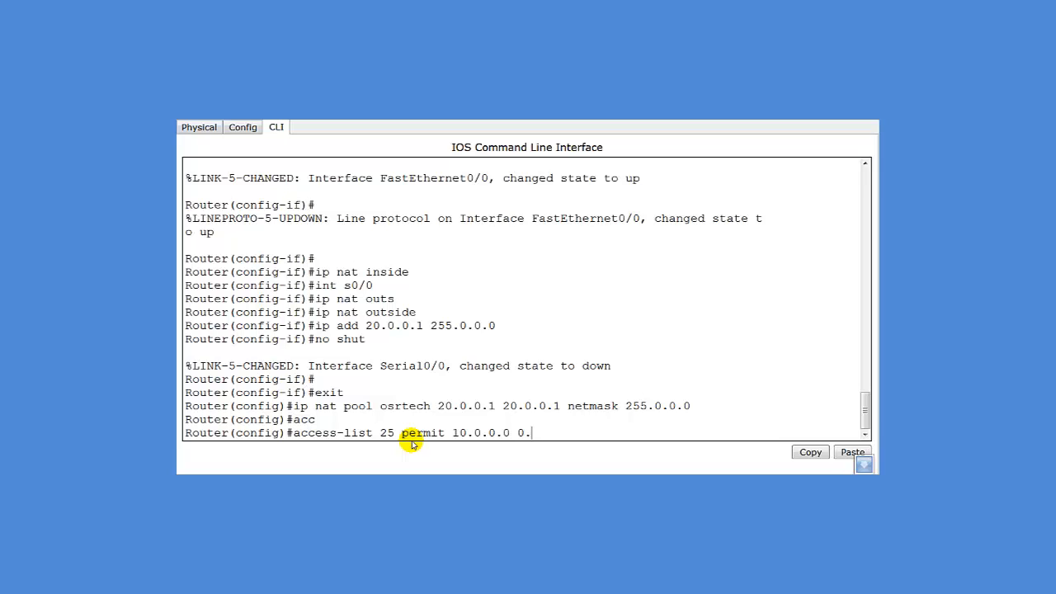
type("255")
type(".255.255.255")
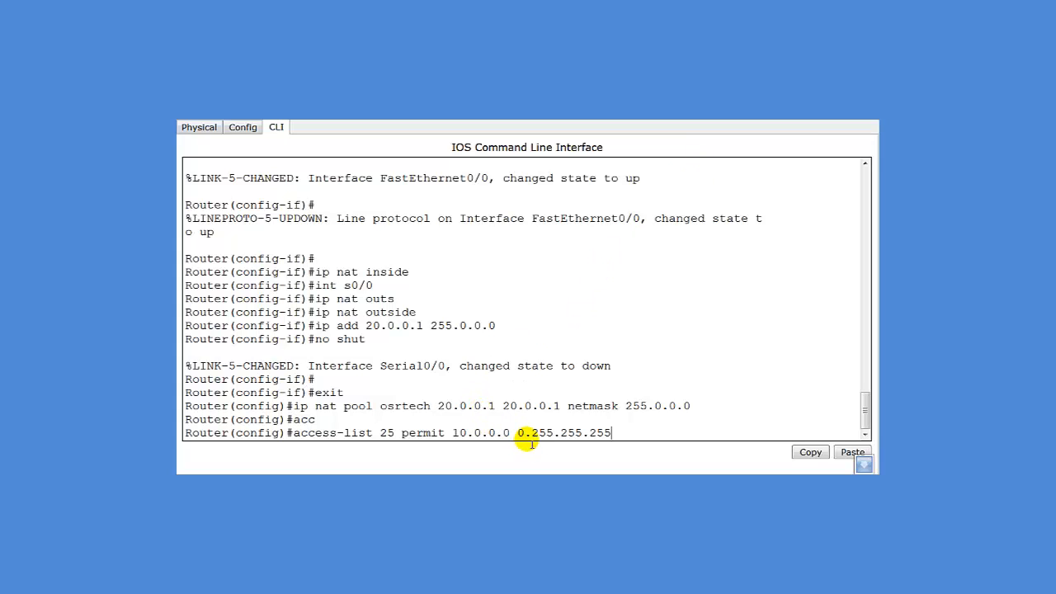
left_click_drag(519, 435, 452, 433)
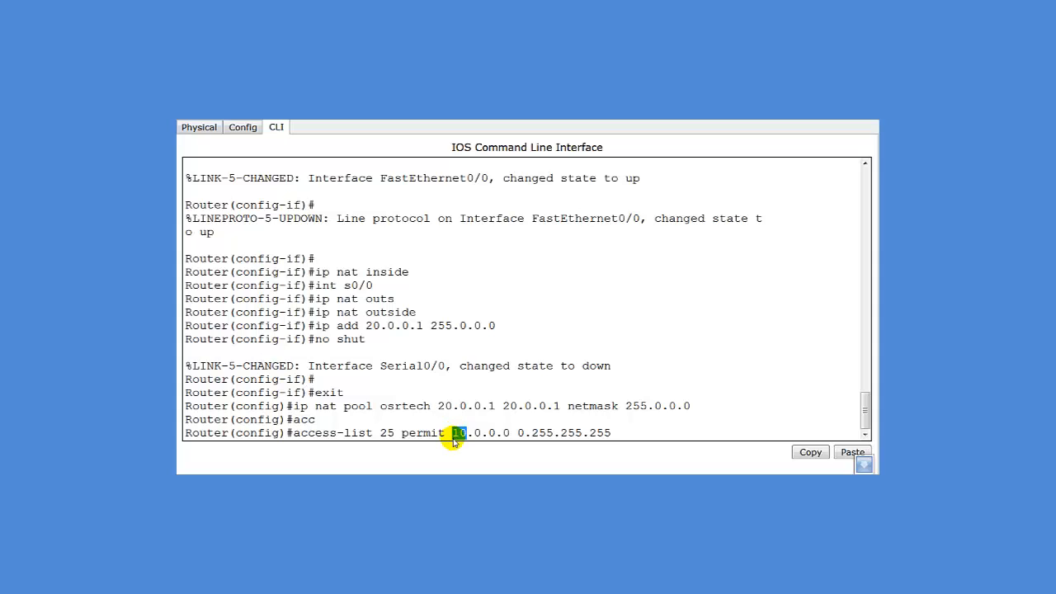
left_click(451, 432)
left_click_drag(451, 432, 522, 432)
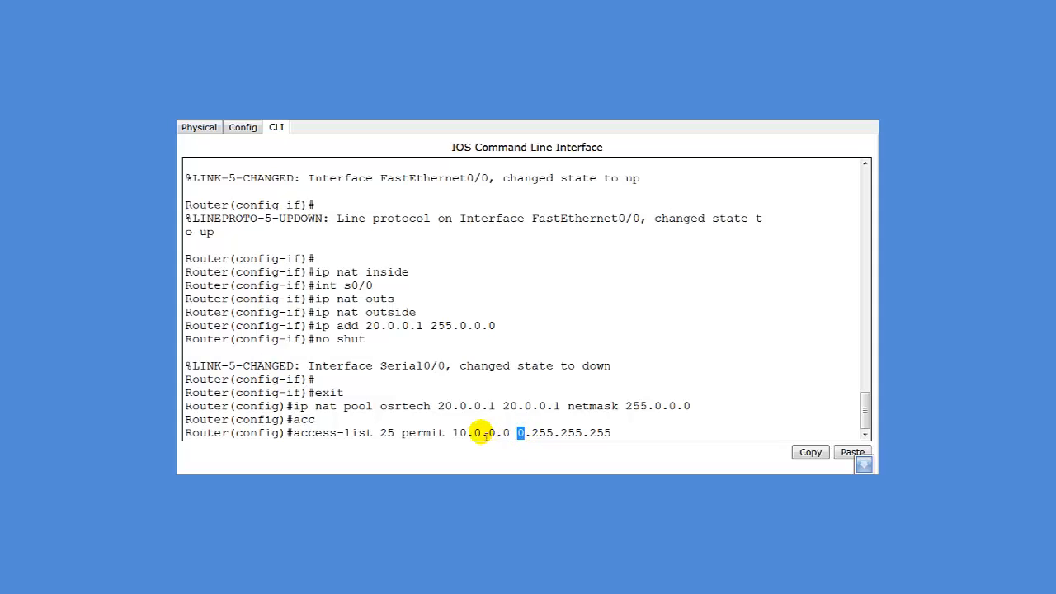
left_click_drag(453, 433, 467, 433)
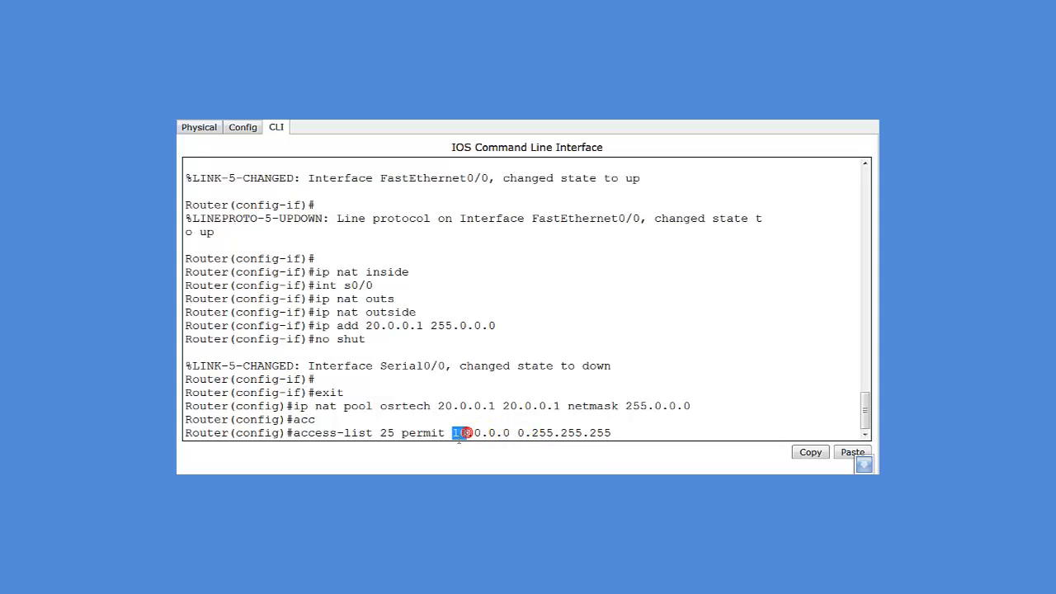
left_click(610, 434)
key("Return")
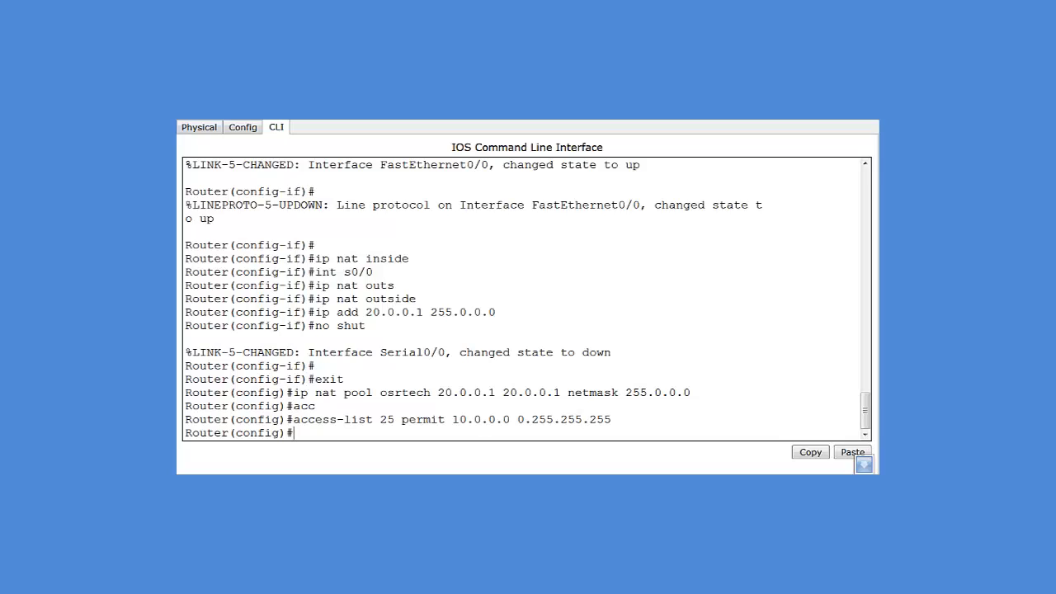
Enter 'ip nat inside source list 25 osrtech overload', which is rejected as invalid input
type("ip nat ins")
key("Tab")
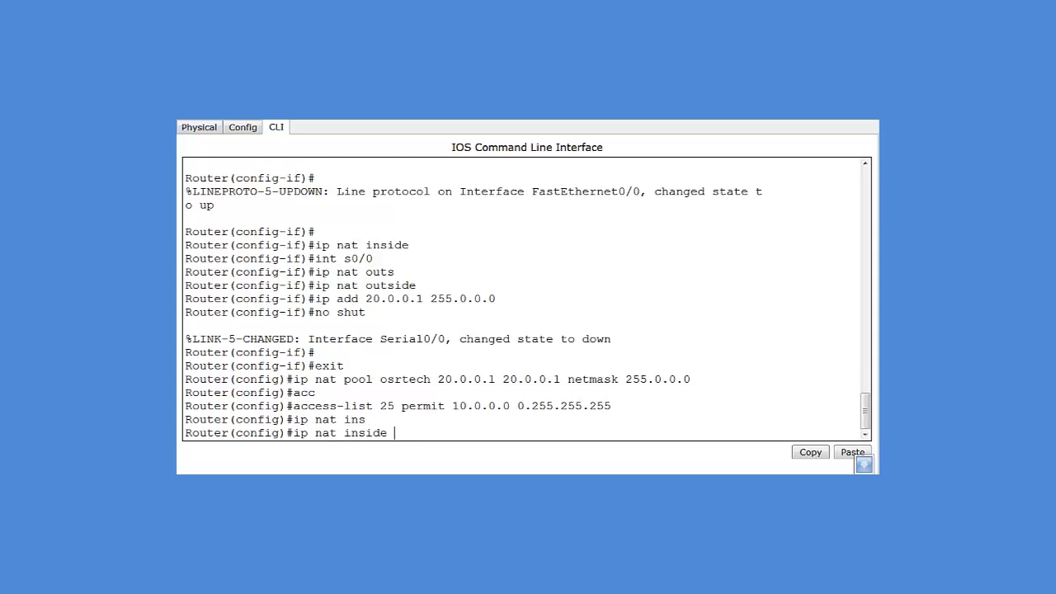
type("source list")
double_click(387, 406)
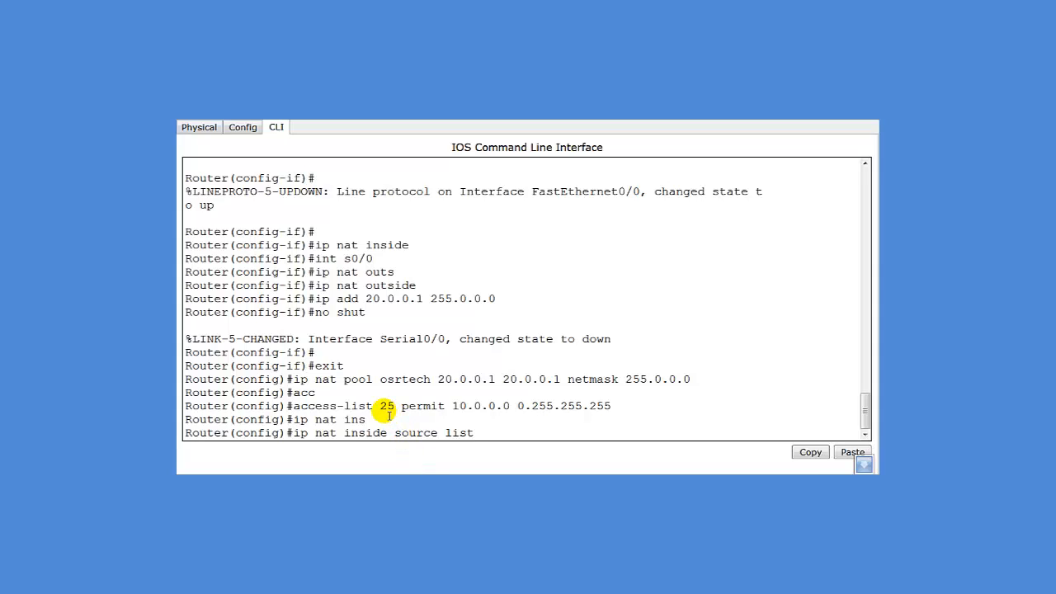
left_click(489, 435)
type("25")
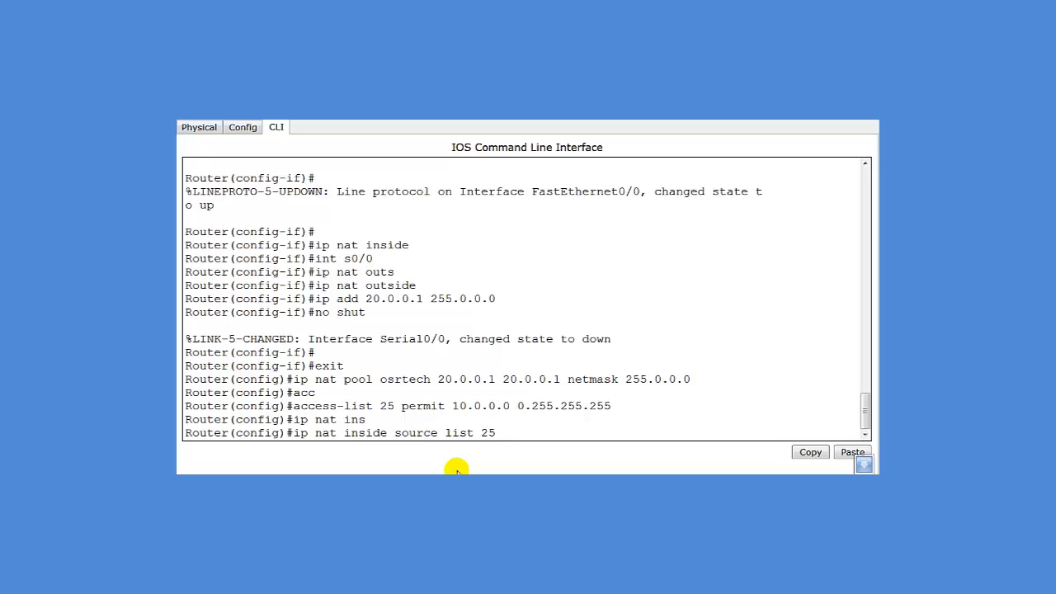
type("osrtech overload")
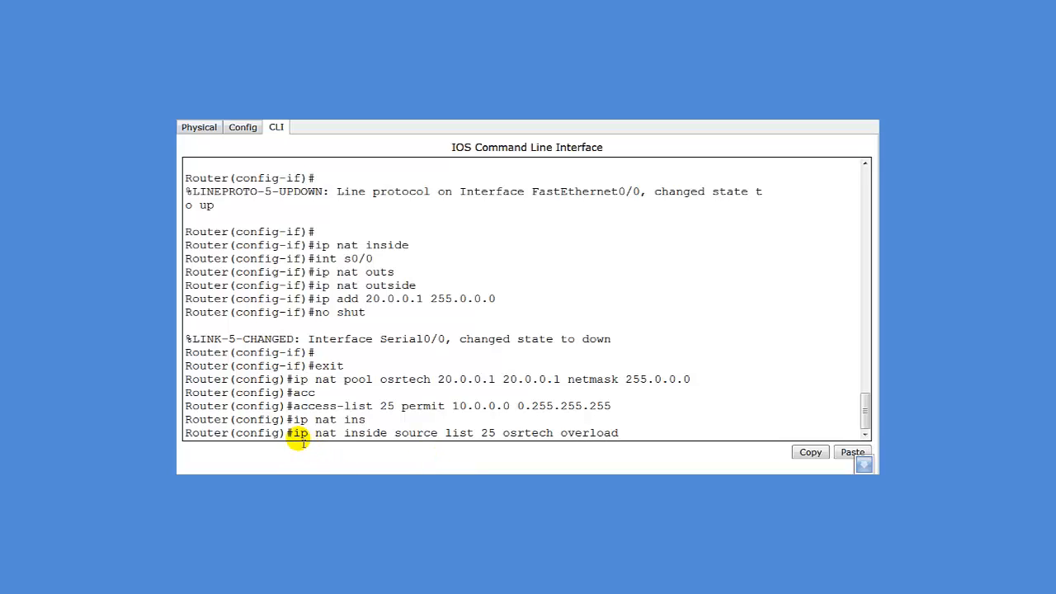
left_click_drag(294, 436, 497, 437)
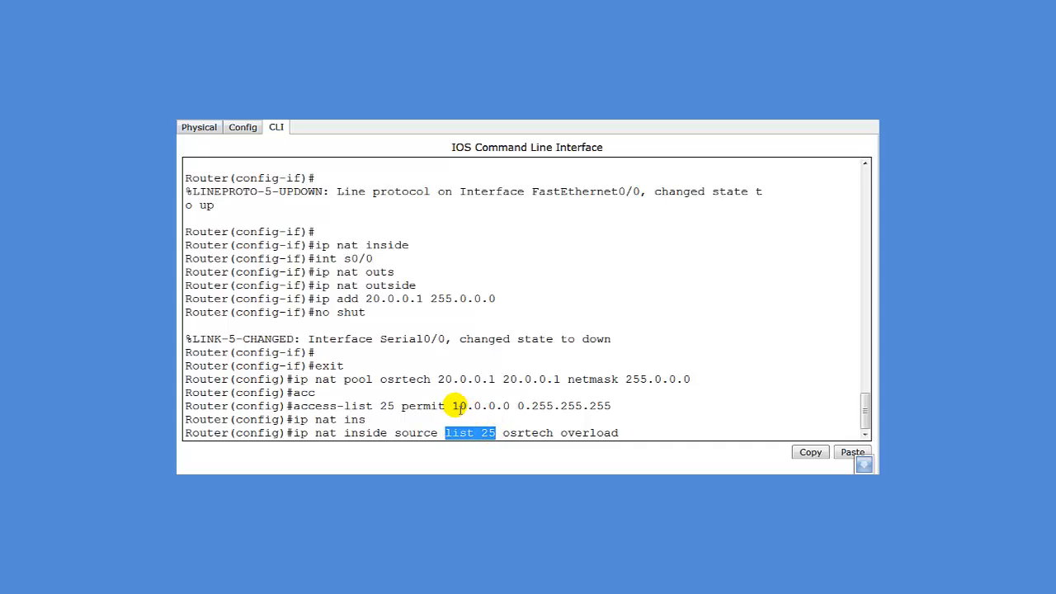
left_click_drag(453, 407, 557, 441)
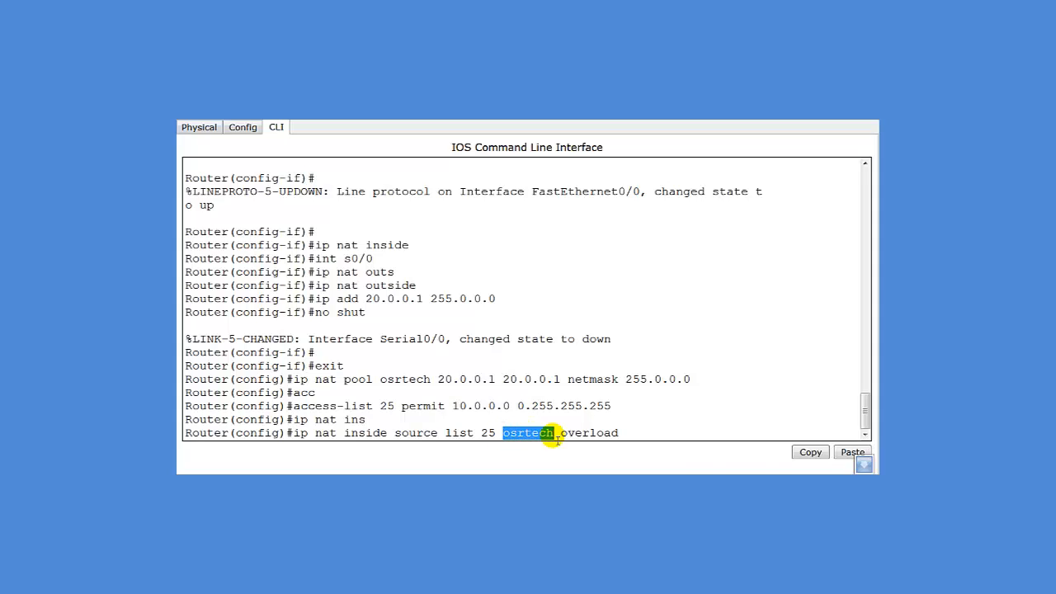
left_click_drag(380, 379, 458, 393)
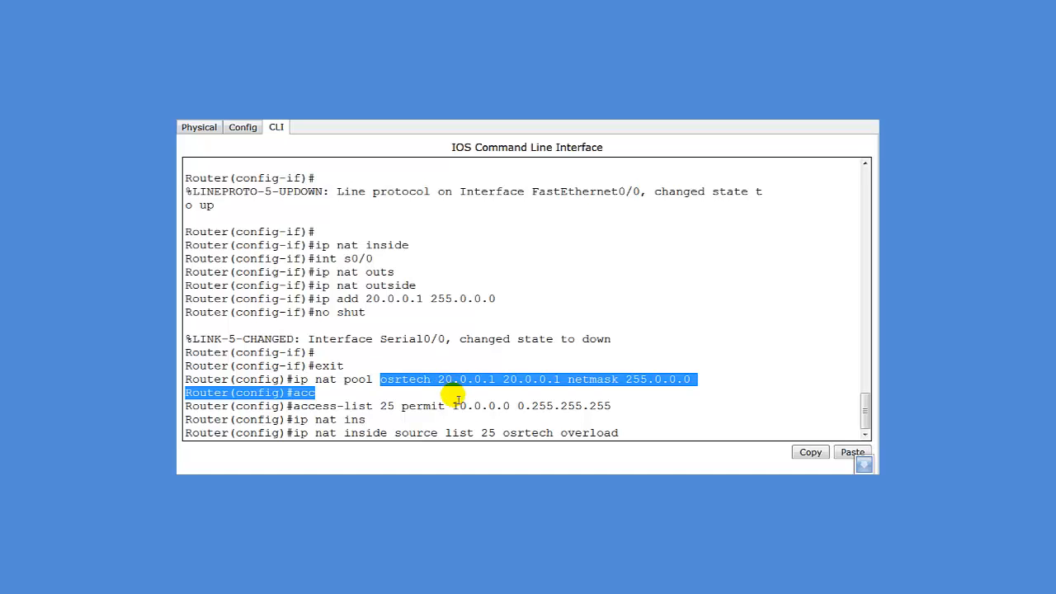
left_click(642, 439)
key("Return")
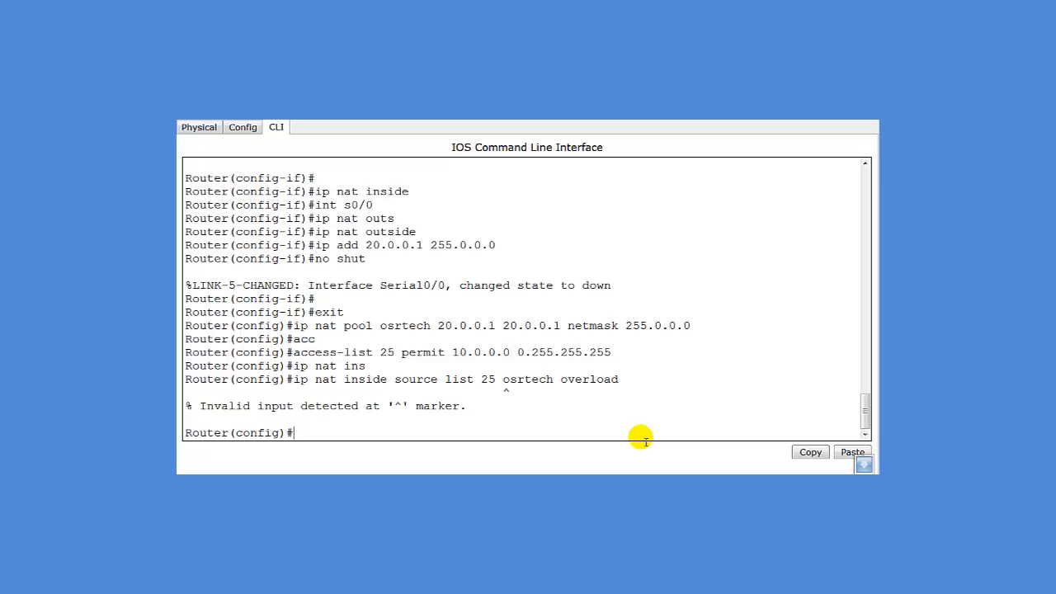
Correct the rule to 'ip nat inside source list 25 pool osrtech overload'
key("Up")
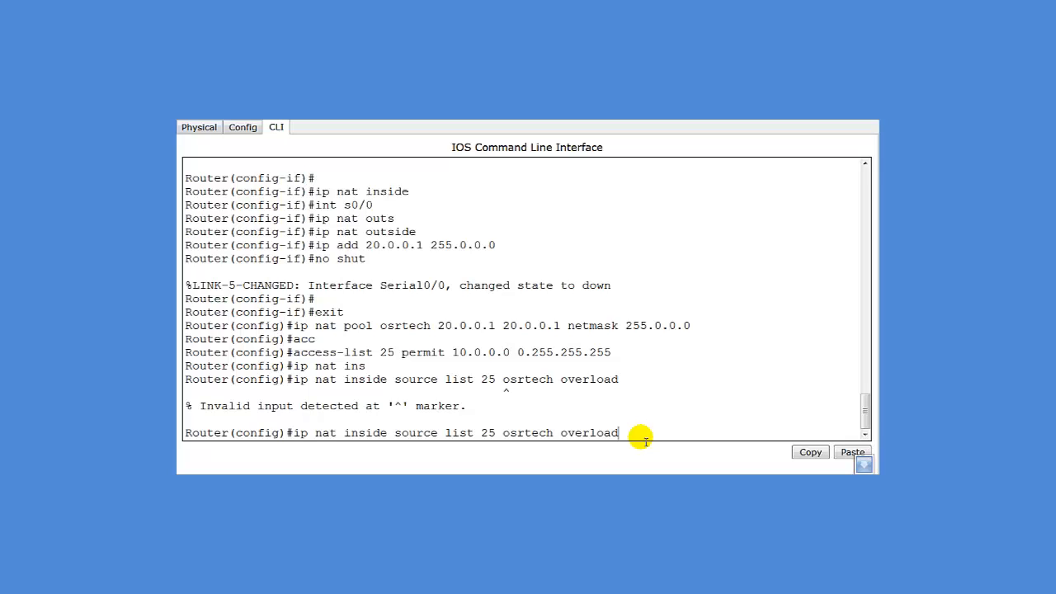
key("Left")
key("Left")
key("Left")
key("Left")
key("Left")
key("Left")
key("Left")
type("pool")
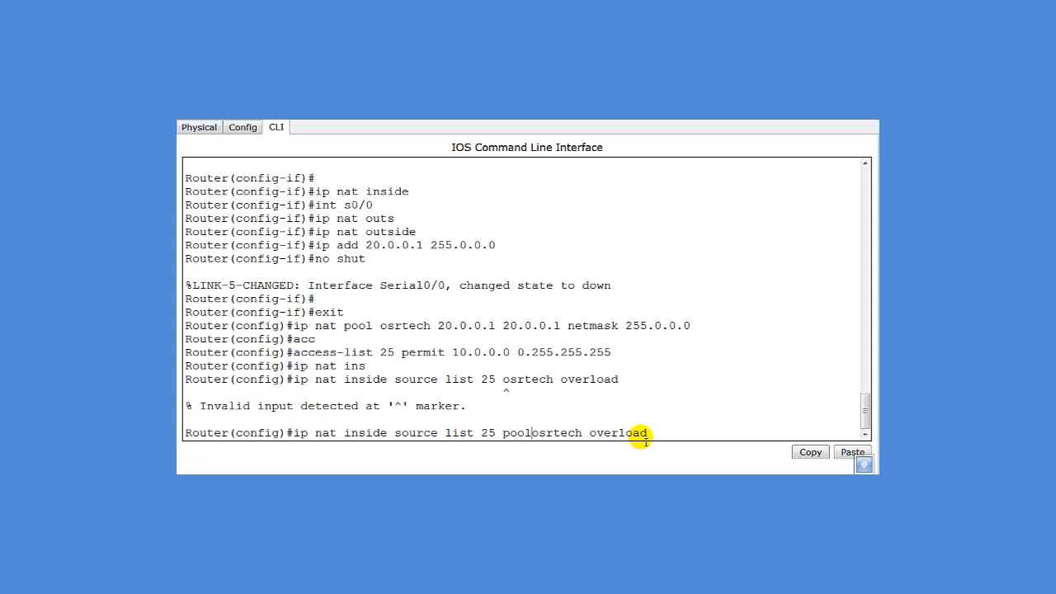
key("Return")
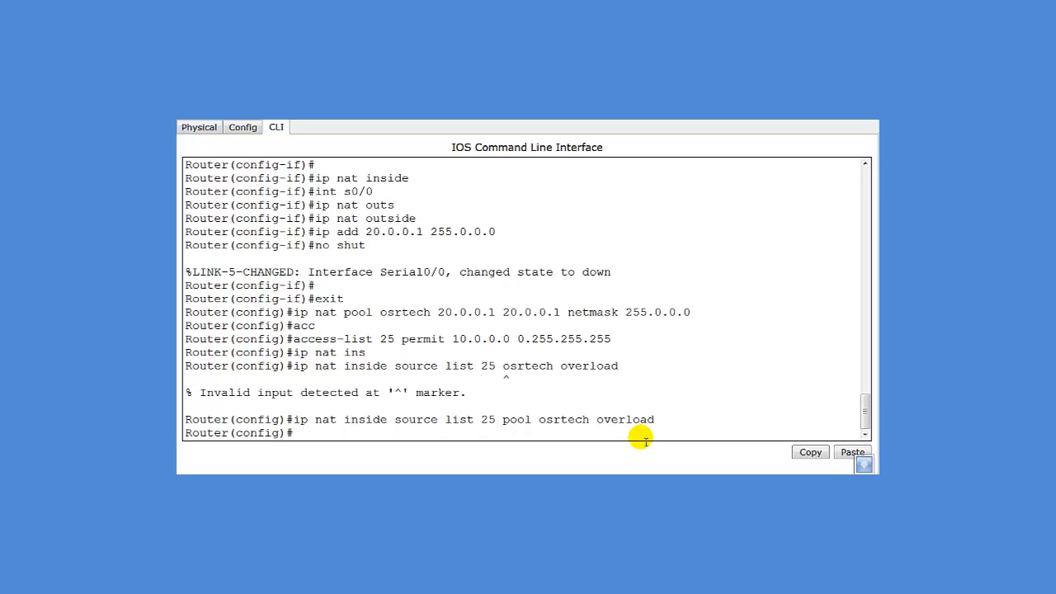
Enable RIP advertising networks 10.0.0.0 and 20.0.0.0
type("router rip")
key("Return")
type("networm")
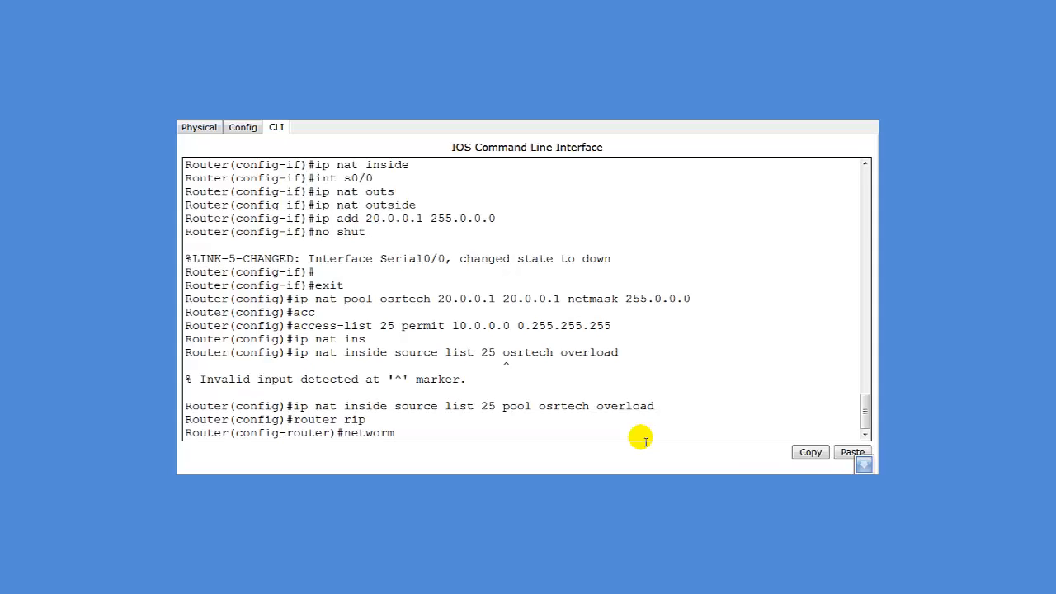
key("BackSpace")
type("k 10.0.0.0")
key("Return")
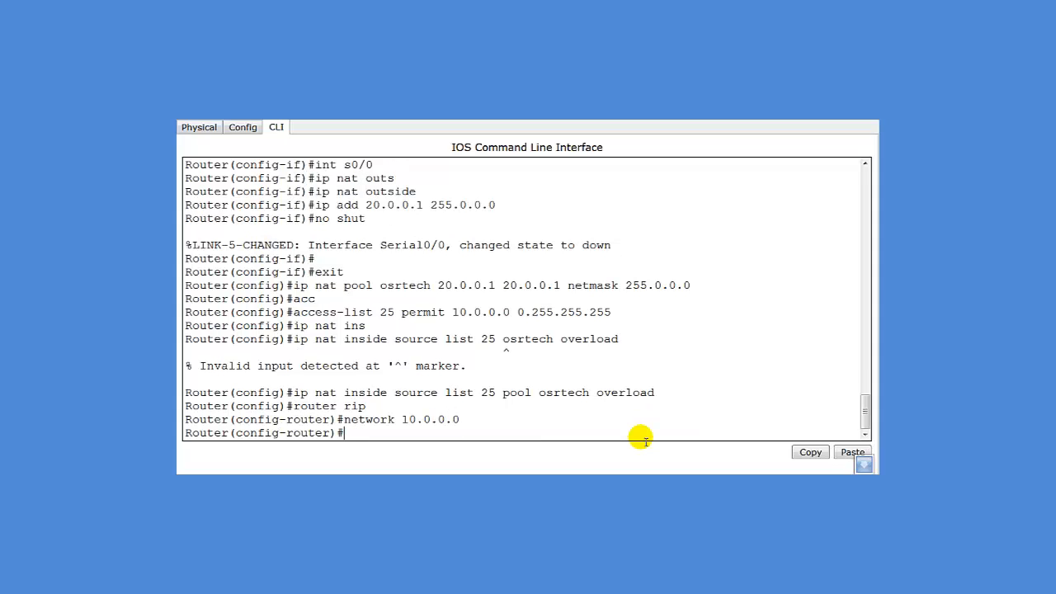
key("Up")
key("Left")
key("Left")
key("Left")
key("Left")
key("Left")
key("Left")
key("Return")
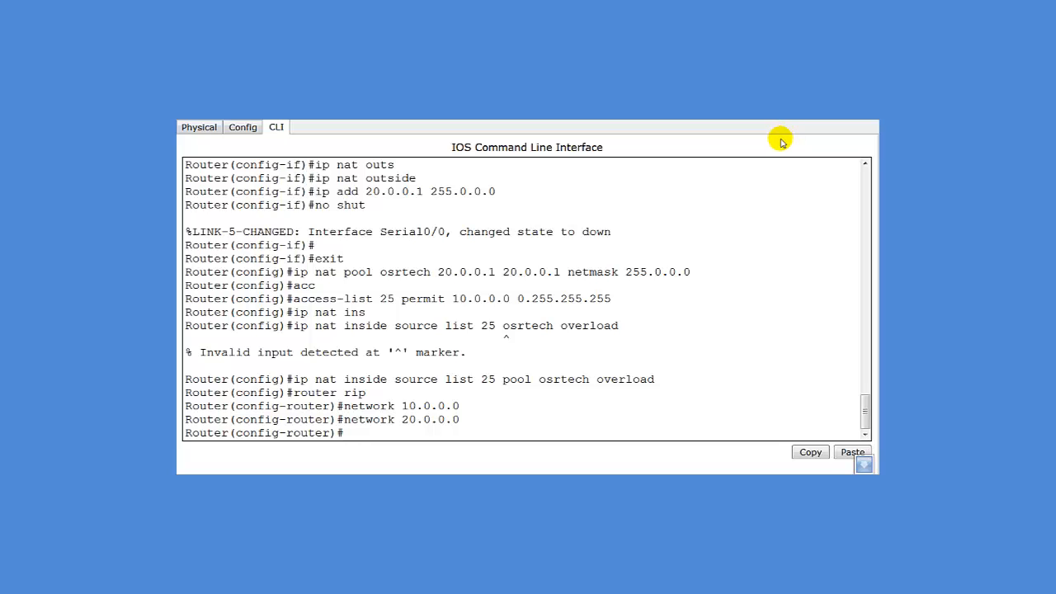
Display the running configuration with 'do sh run' to confirm NAT and RIP
type("sh")
key("BackSpace")
key("BackSpace")
key("BackSpace")
type("do sh run")
key("Return")
key("space")
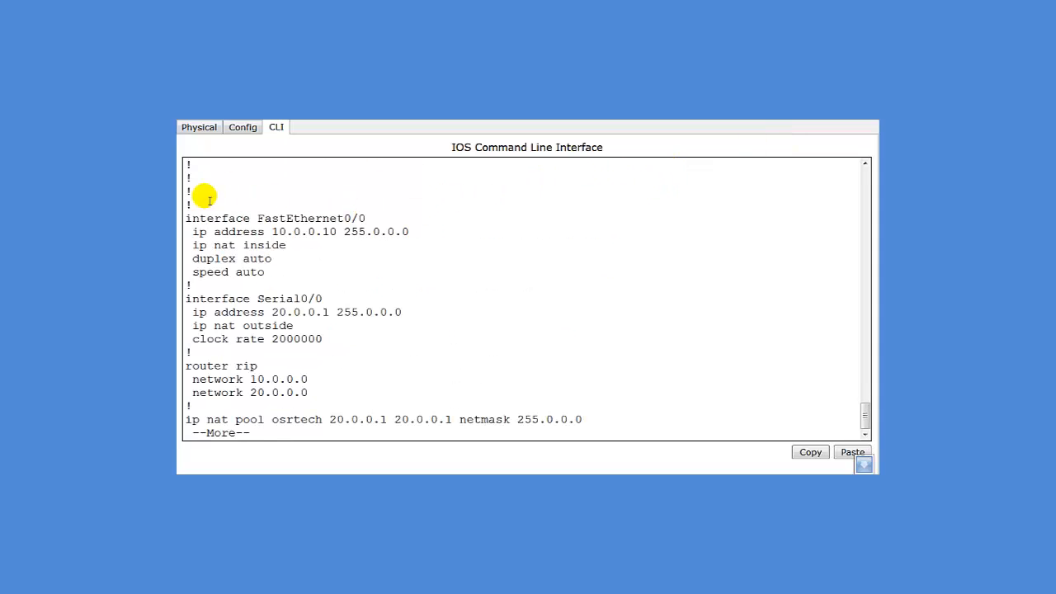
left_click_drag(187, 217, 419, 249)
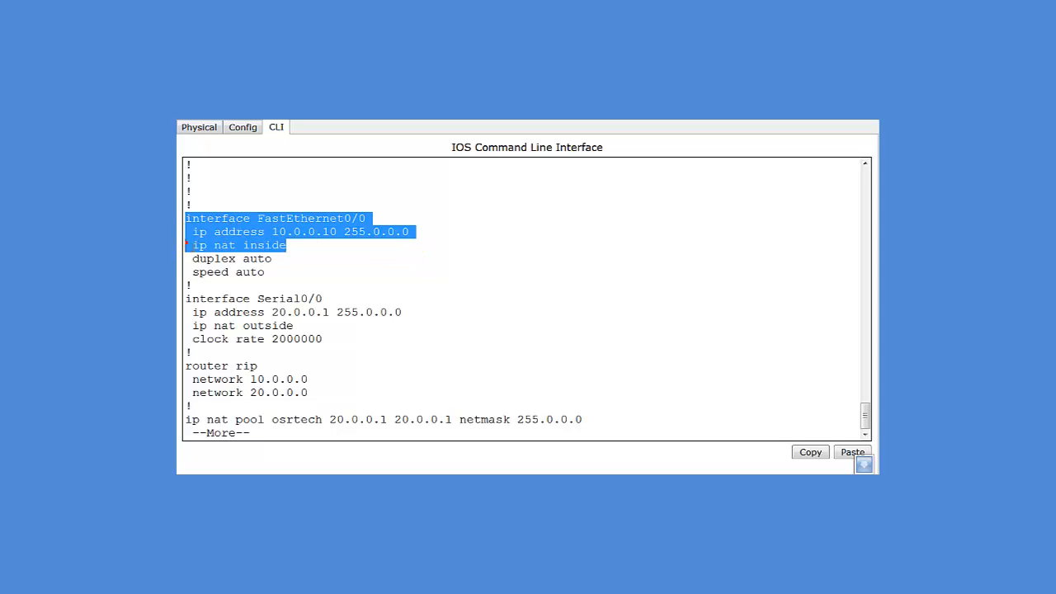
left_click(297, 290)
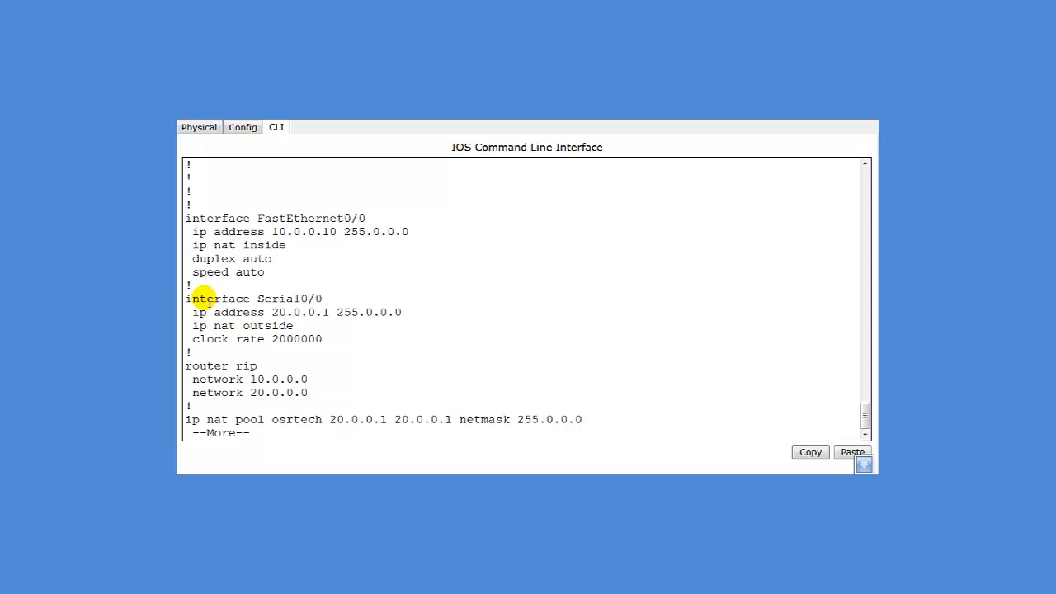
left_click_drag(191, 298, 384, 330)
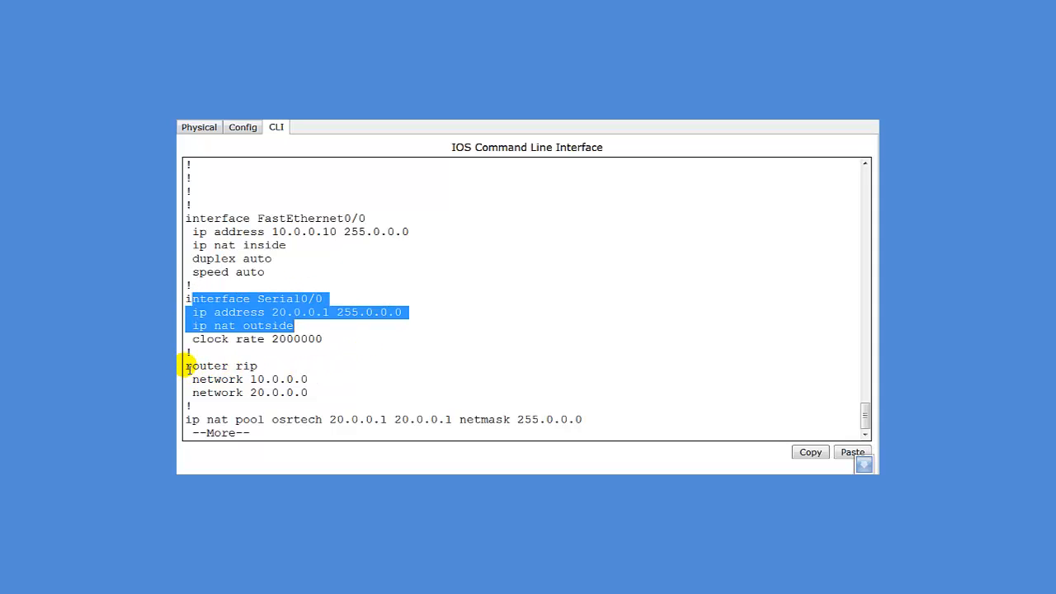
left_click_drag(187, 366, 366, 407)
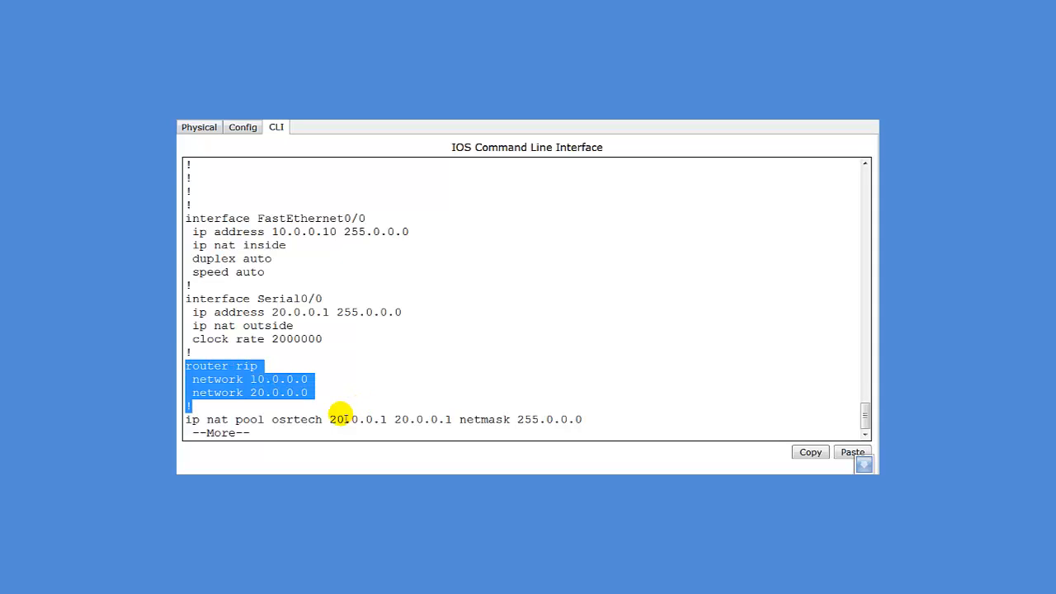
key("space")
scroll(338, 244, "up", 1)
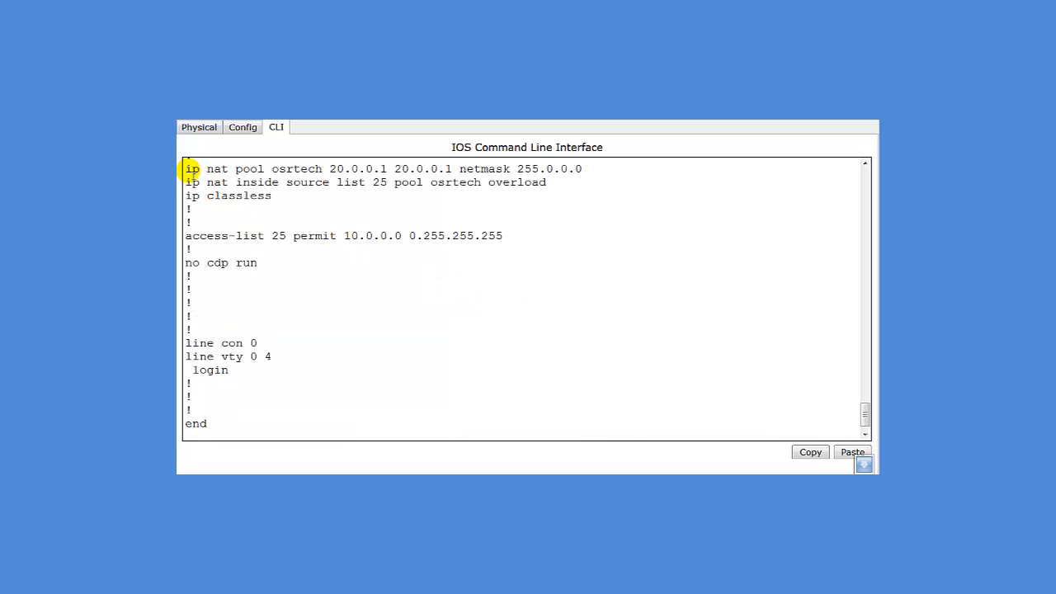
left_click_drag(188, 169, 584, 172)
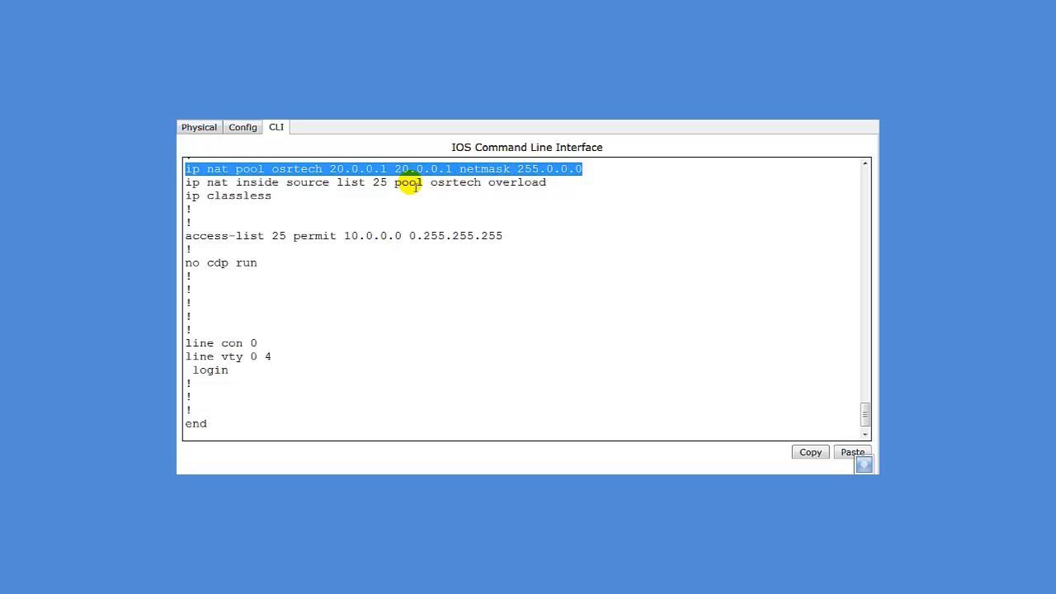
left_click(230, 185)
left_click_drag(231, 185, 525, 184)
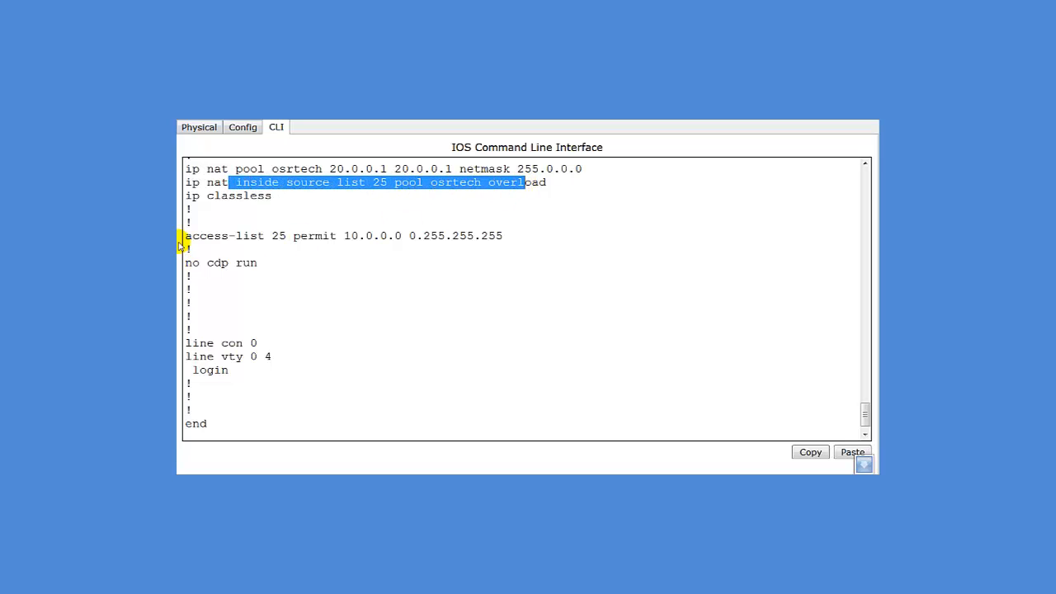
left_click_drag(183, 237, 557, 241)
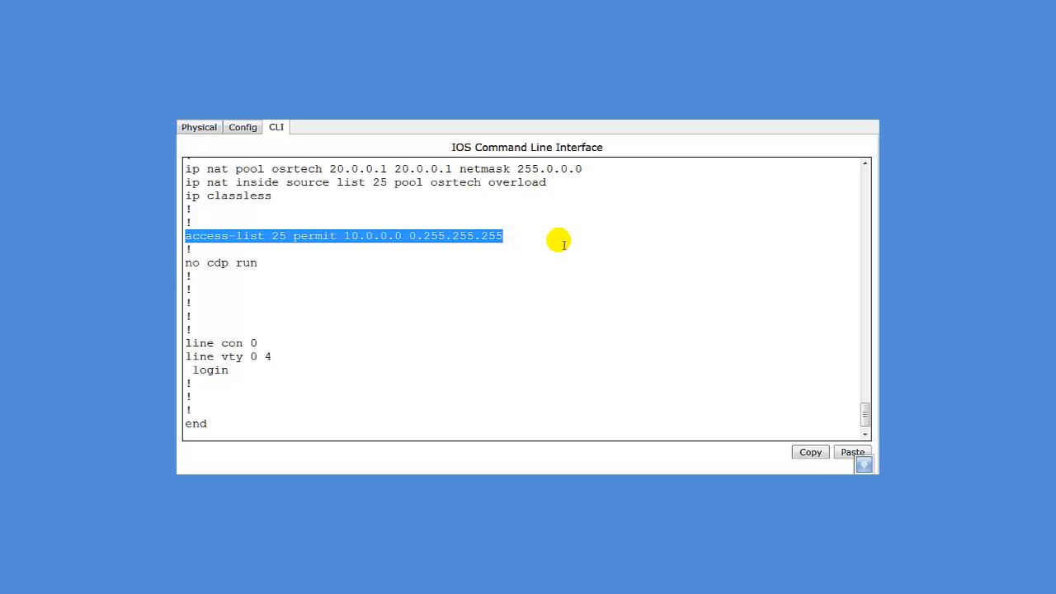
left_click_drag(372, 183, 390, 185)
left_click_drag(264, 237, 290, 239)
left_click(383, 275)
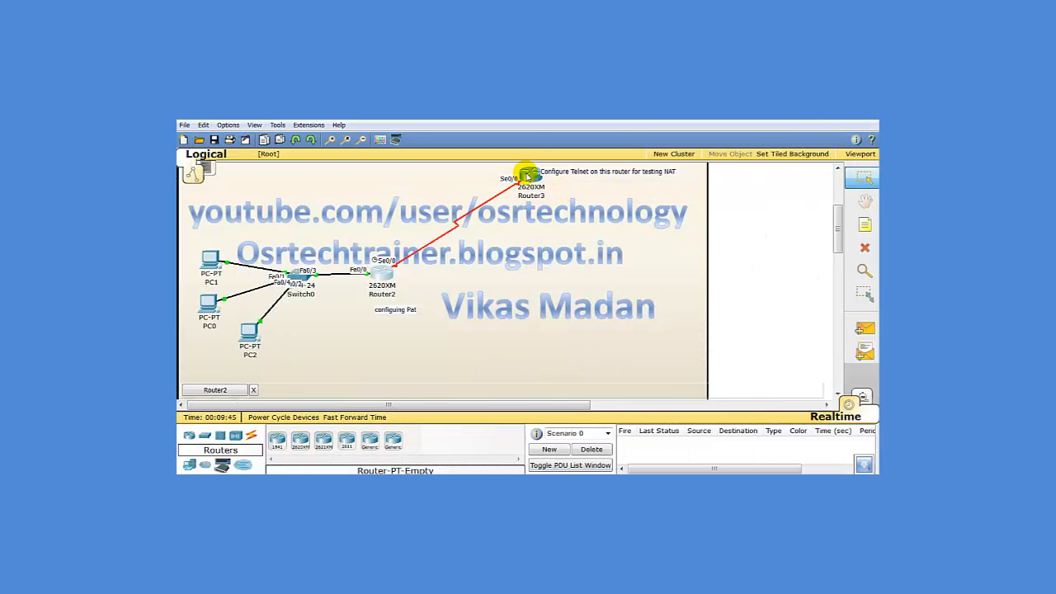
Open Router3's CLI maximized, decline the setup dialog, and enter global configuration mode
left_click(526, 175)
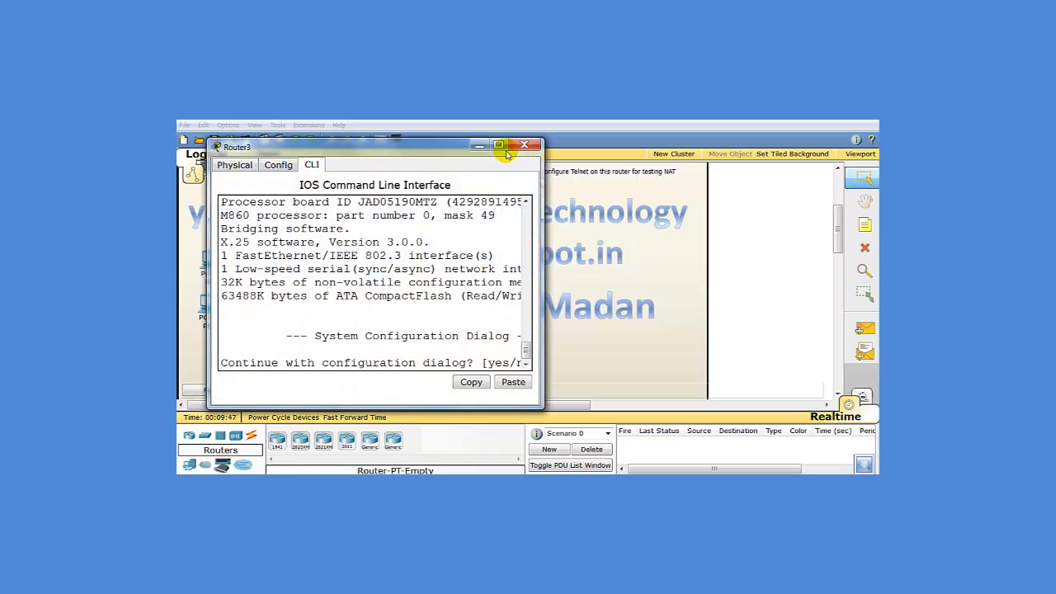
left_click(498, 146)
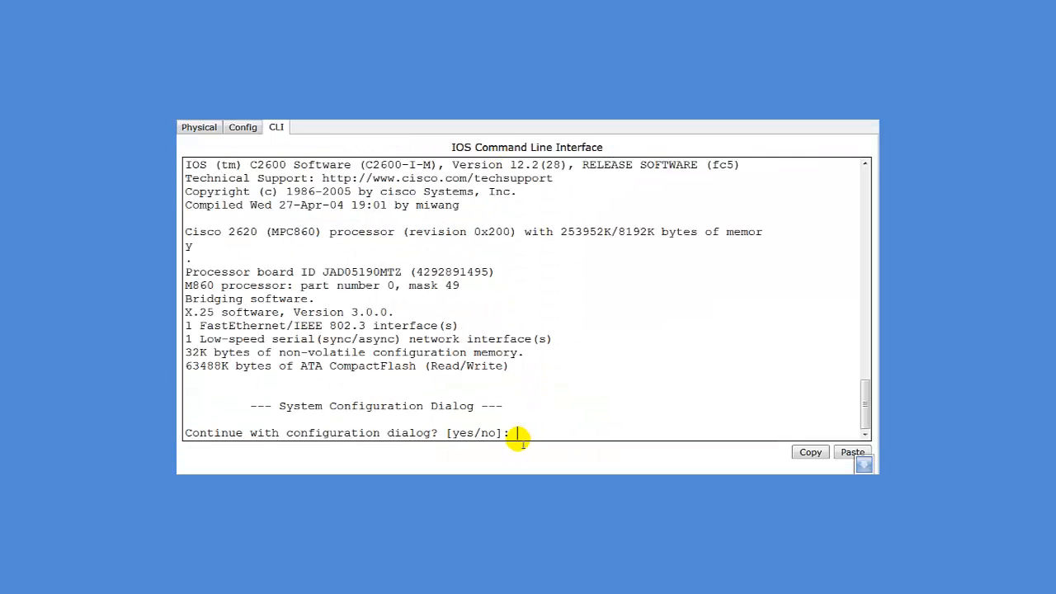
type("n")
key("Return")
key("Return")
type("en")
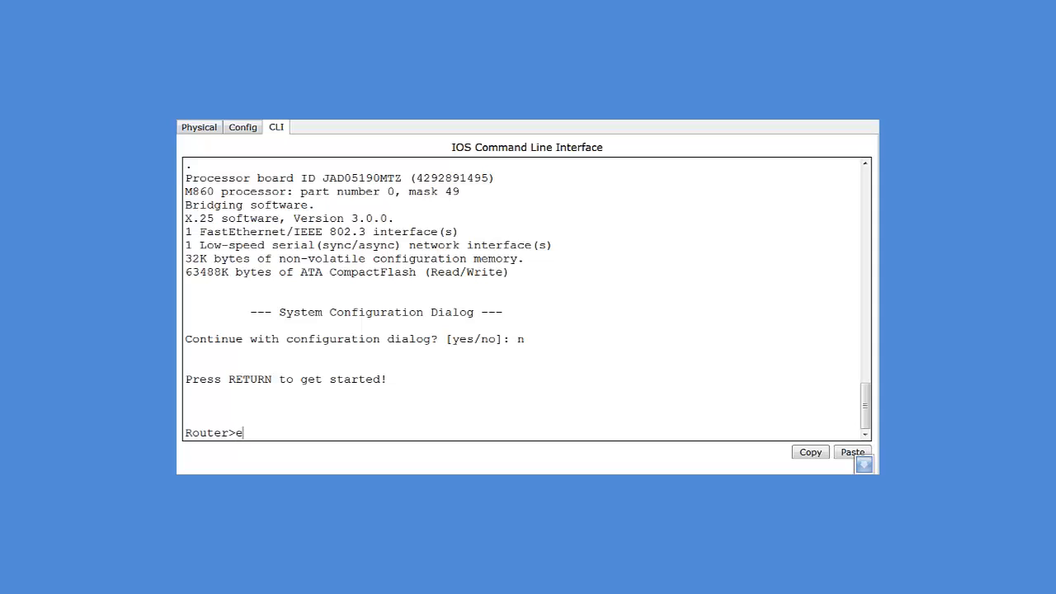
key("Return")
type("conf t")
key("Return")
Give Router3's Serial0/0 address 20.0.0.2 255.0.0.0, bring it up, and exit
type("int ")
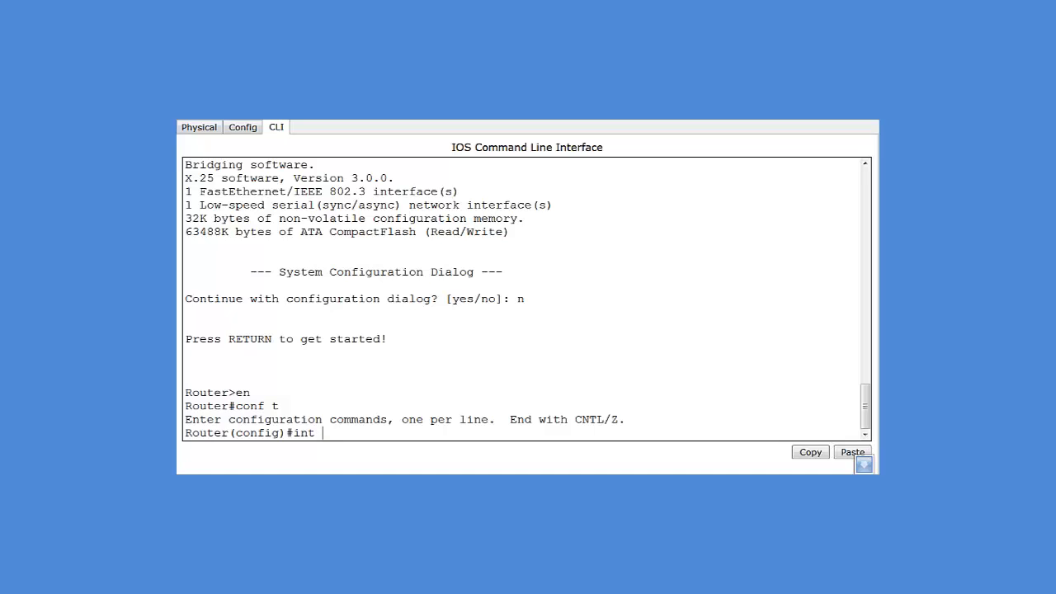
type("s0/0")
key("Return")
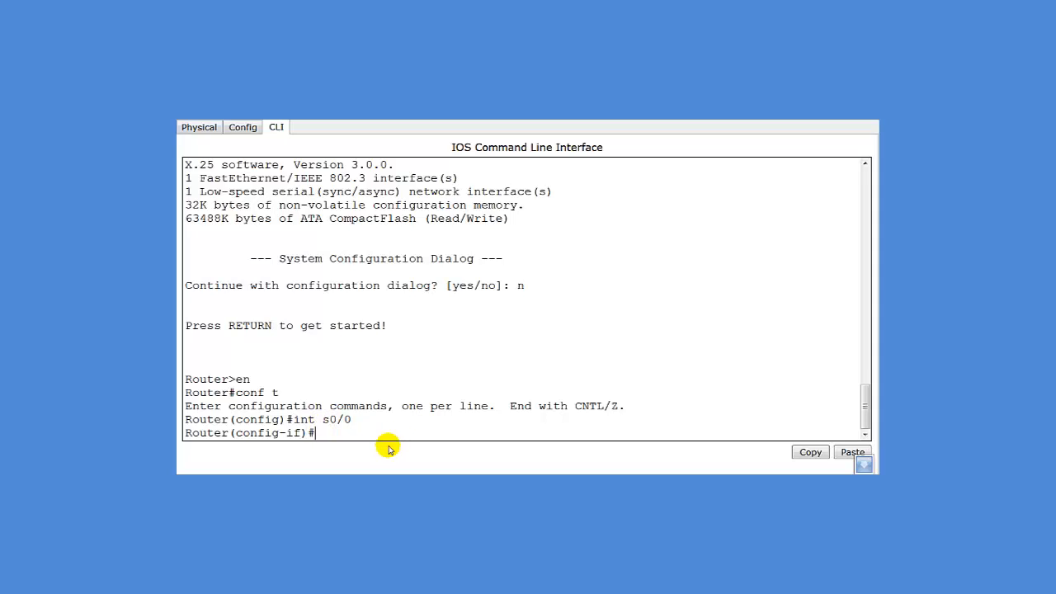
type("ip ad")
key("BackSpace")
key("BackSpace")
type("add 20")
type("/")
type(".0.0.2")
type(" 255")
type(".0.")
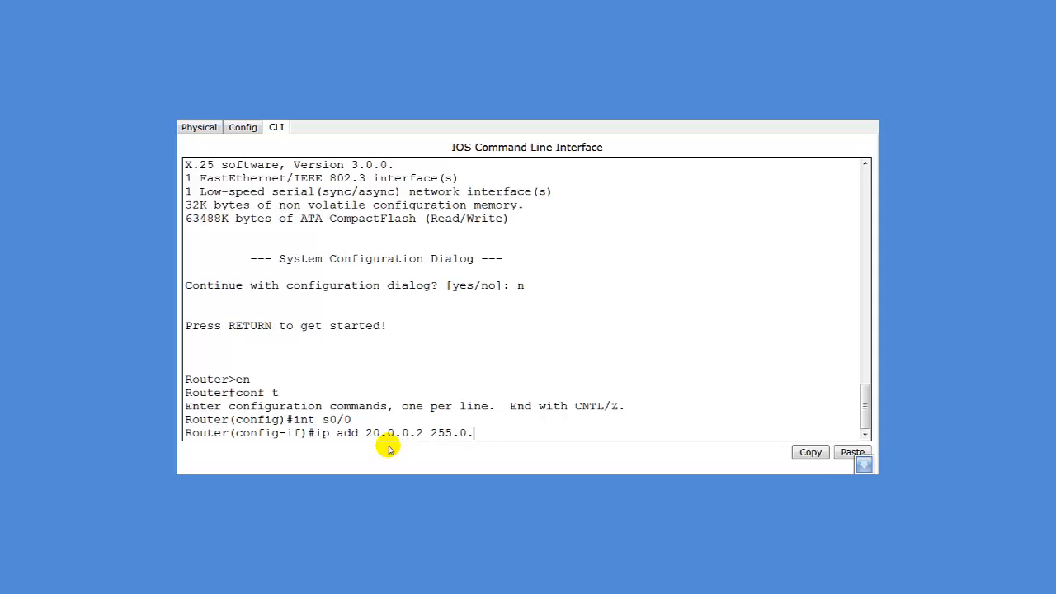
type("0.0.")
key("Return")
type("no shut")
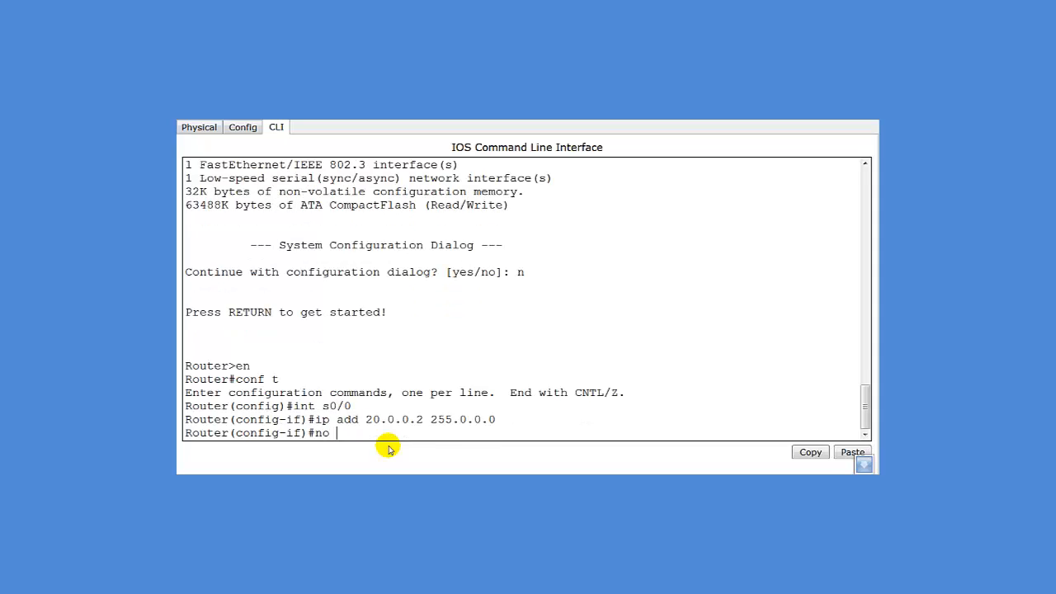
key("Return")
key("Return")
key("Return")
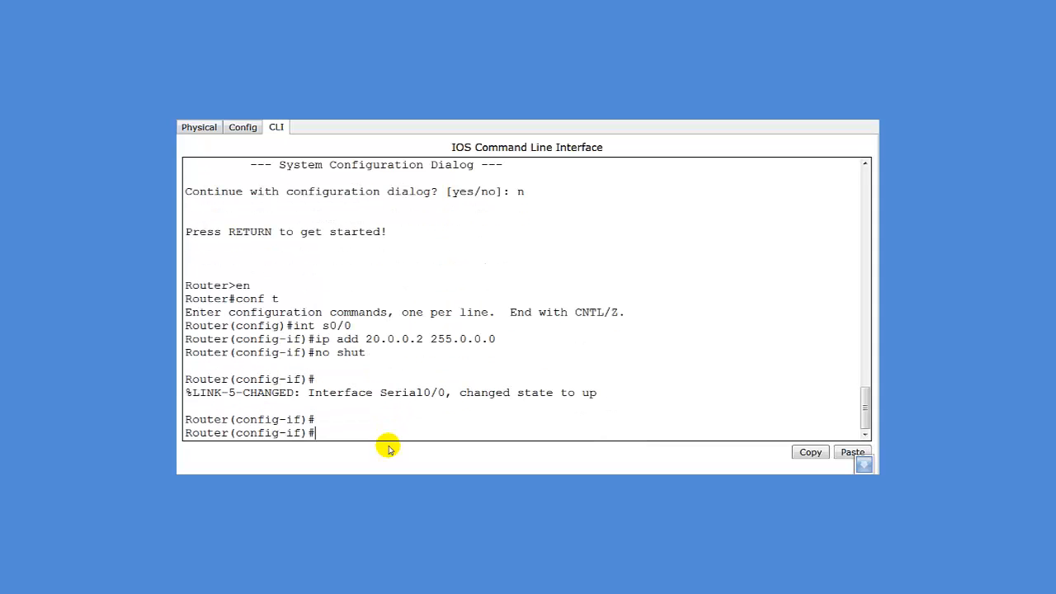
type("exit")
key("Return")
key("Return")
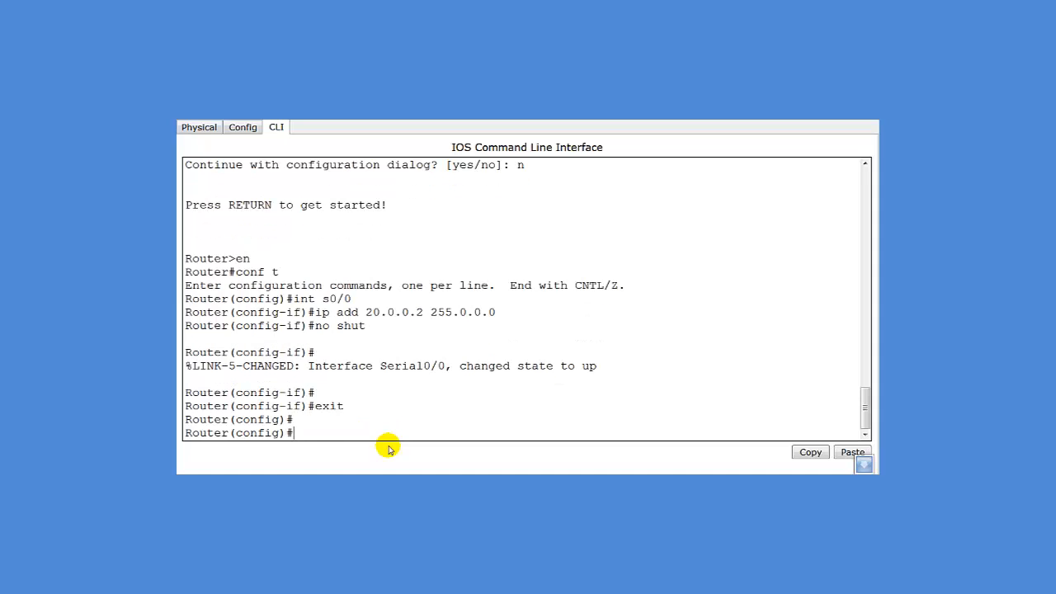
Enter configuration for vty lines 0 to 4 on Router3
type("line vty o")
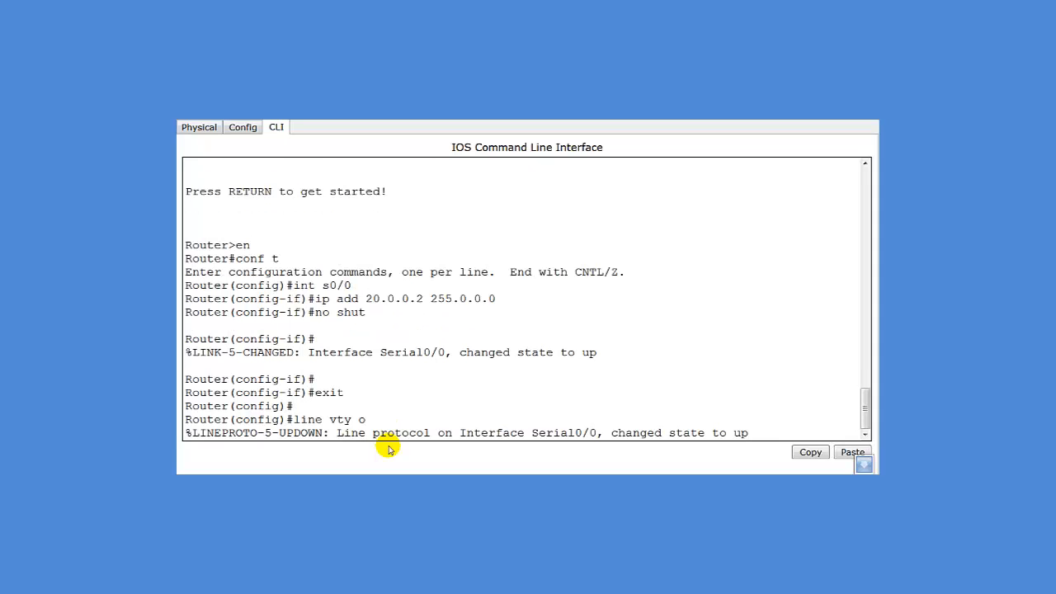
key("BackSpace")
key("Return")
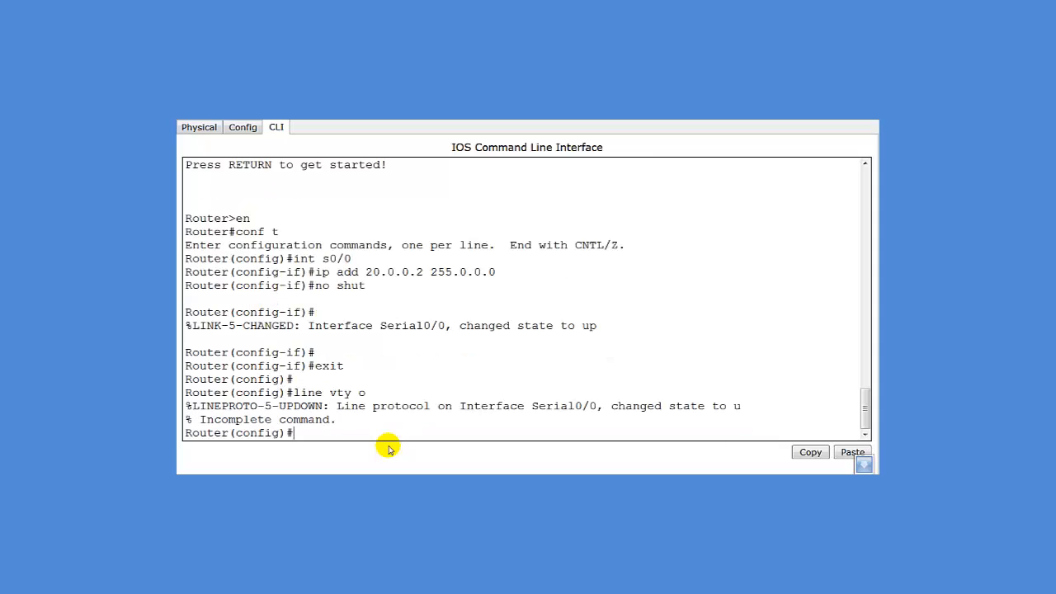
type("line vty 0 4")
key("Return")
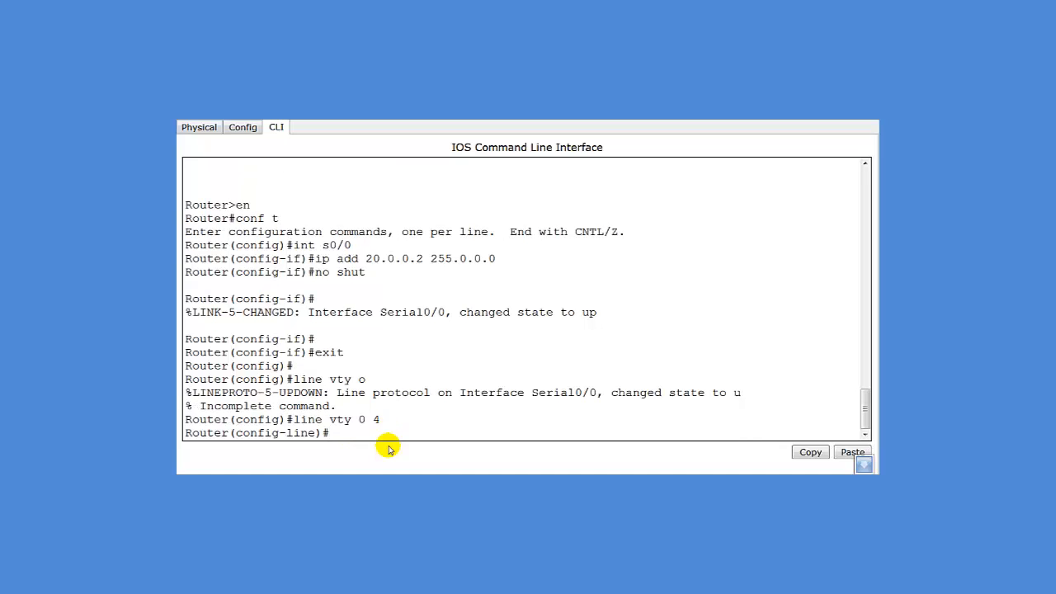
Set a Telnet password on the vty lines, require login, and exit
key("Return")
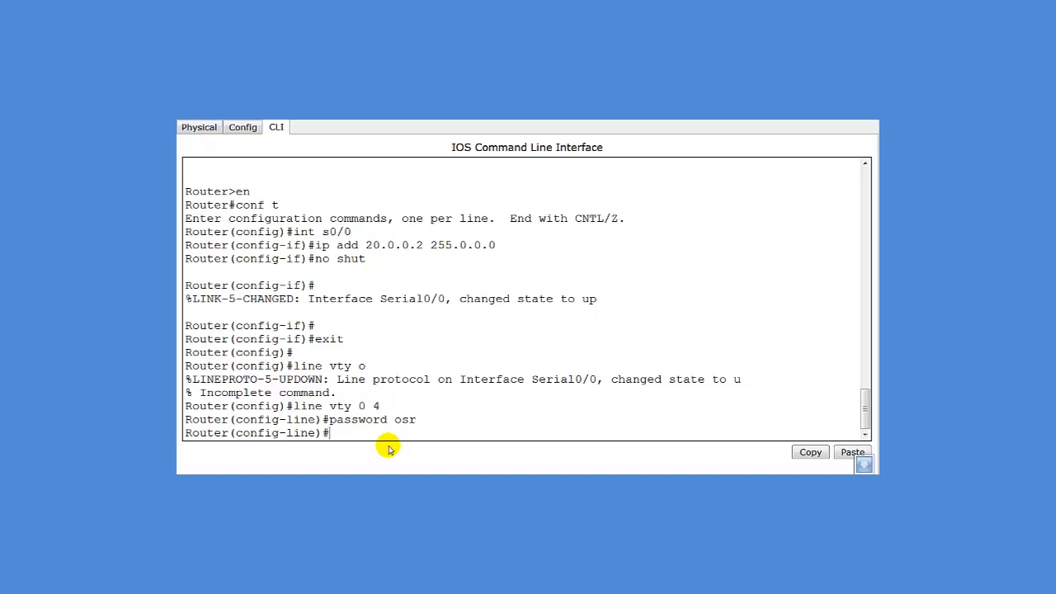
key("Return")
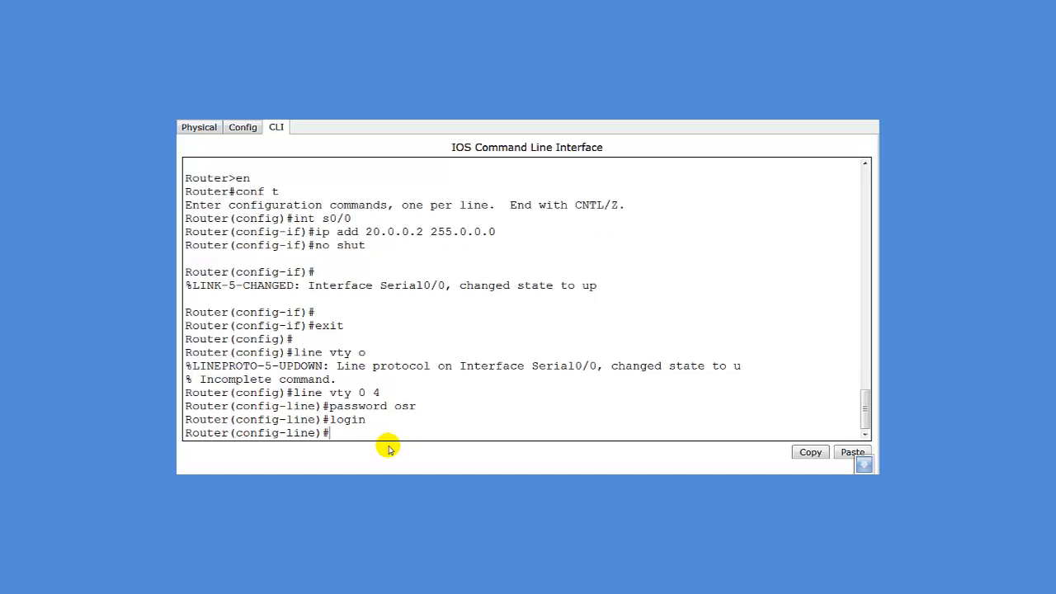
key("Return")
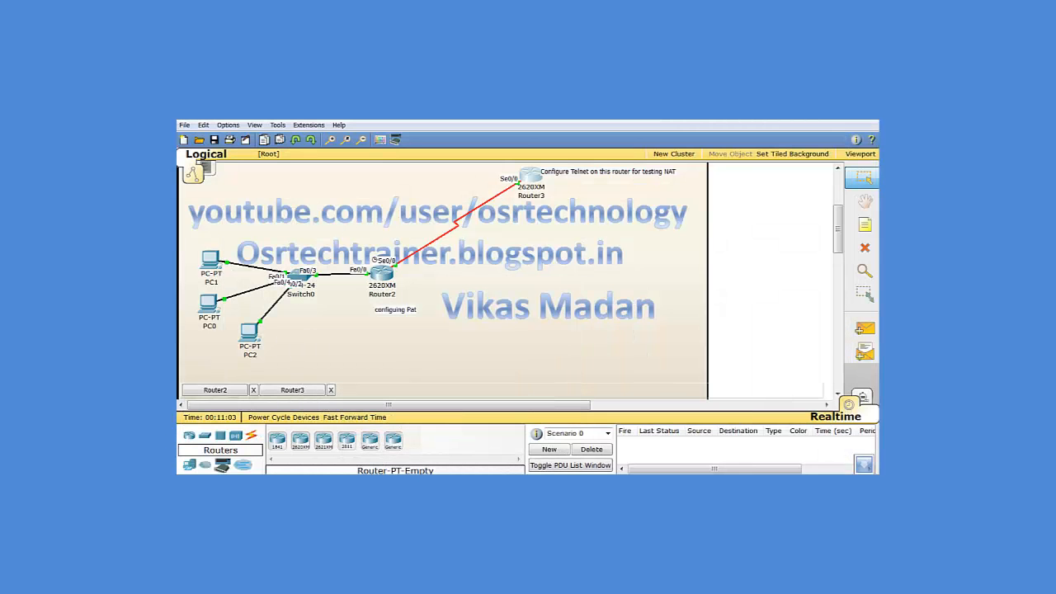
From PC1's command prompt, Telnet to Router3 at 20.0.0.2 and log in with the password
left_click(211, 261)
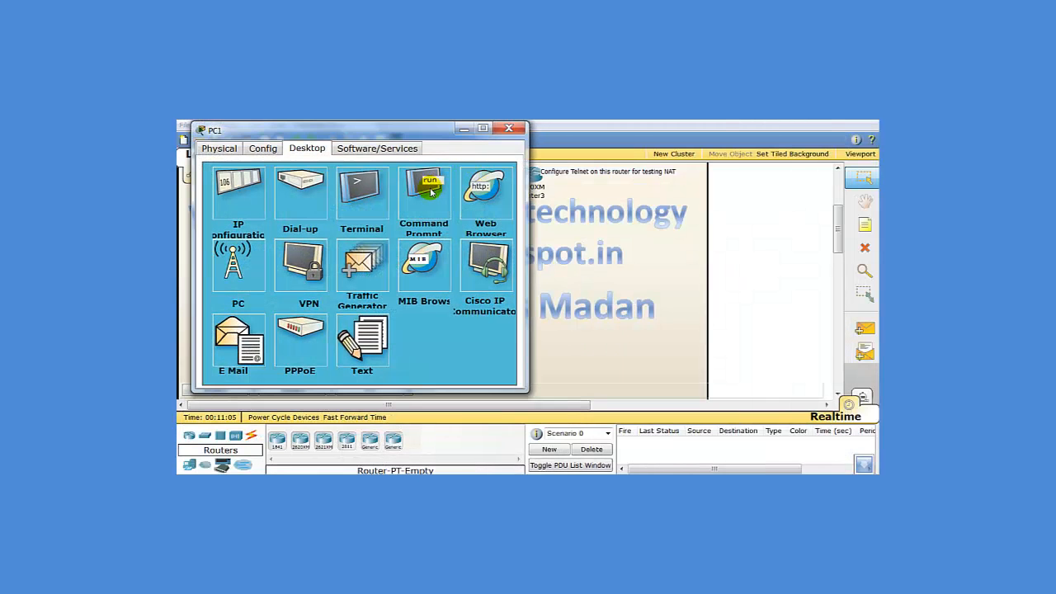
left_click(428, 187)
type("te;")
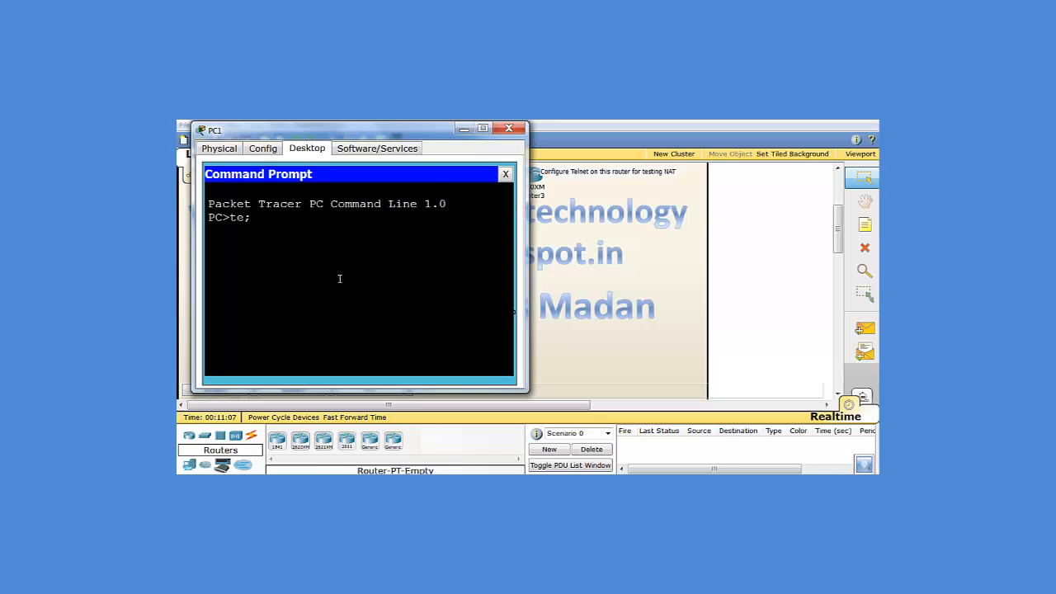
key("BackSpace")
type("lnet 20.0.0.2")
key("Return")
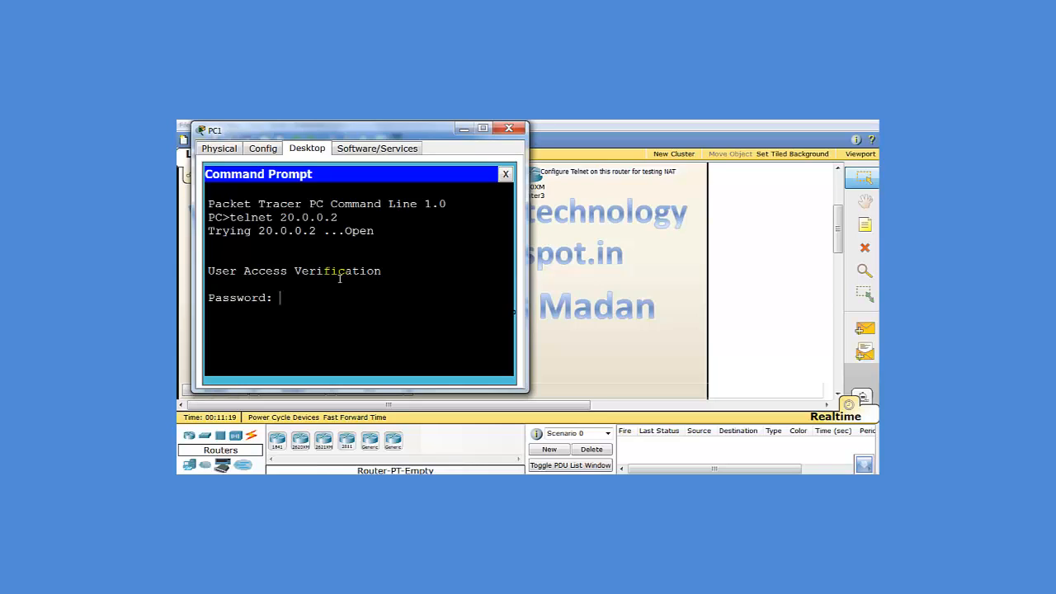
key("Return")
key("Return")
Run 'sh user' on Router3, confirm the session location is 20.0.0.1, and close the prompt
type("sh user")
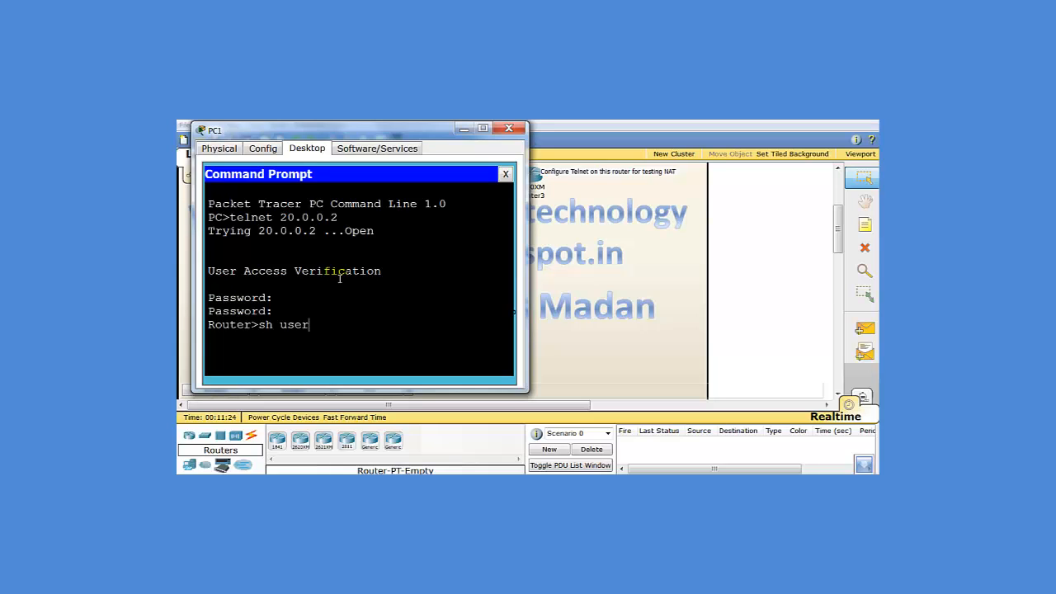
key("Return")
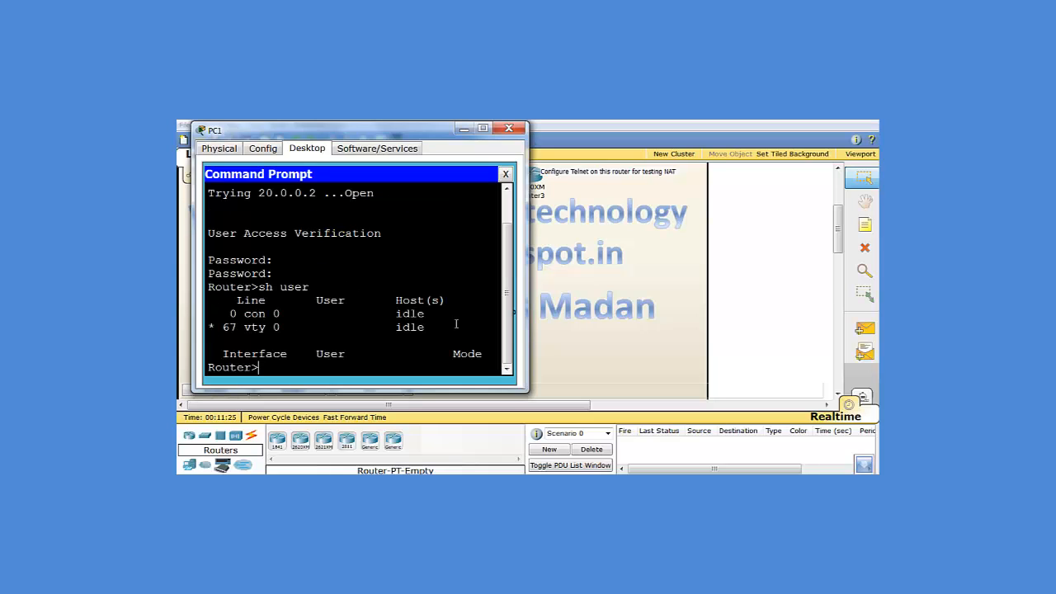
left_click_drag(525, 316, 761, 316)
left_click_drag(612, 330, 696, 330)
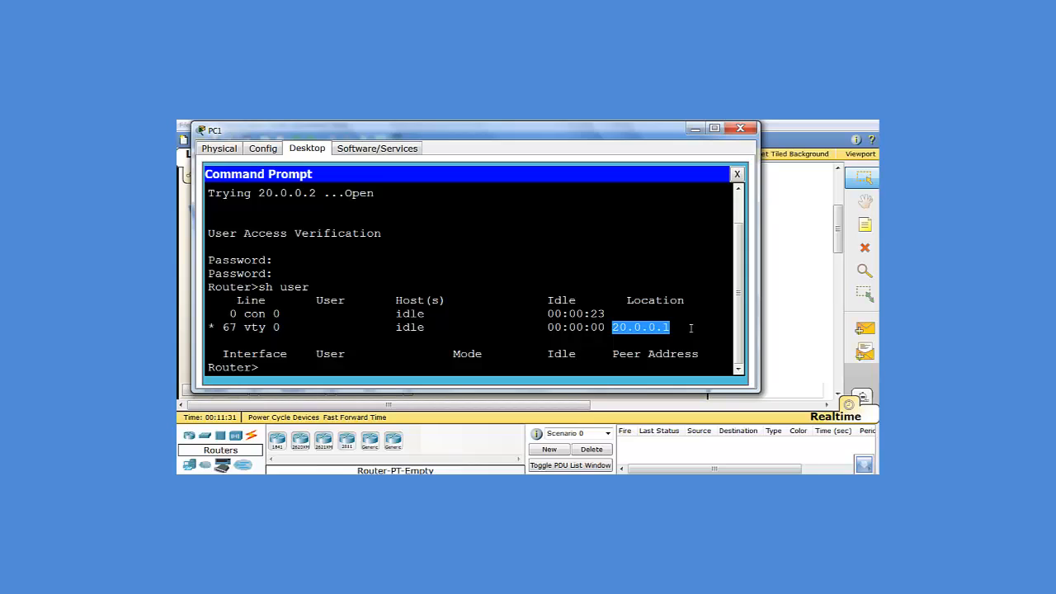
left_click(738, 177)
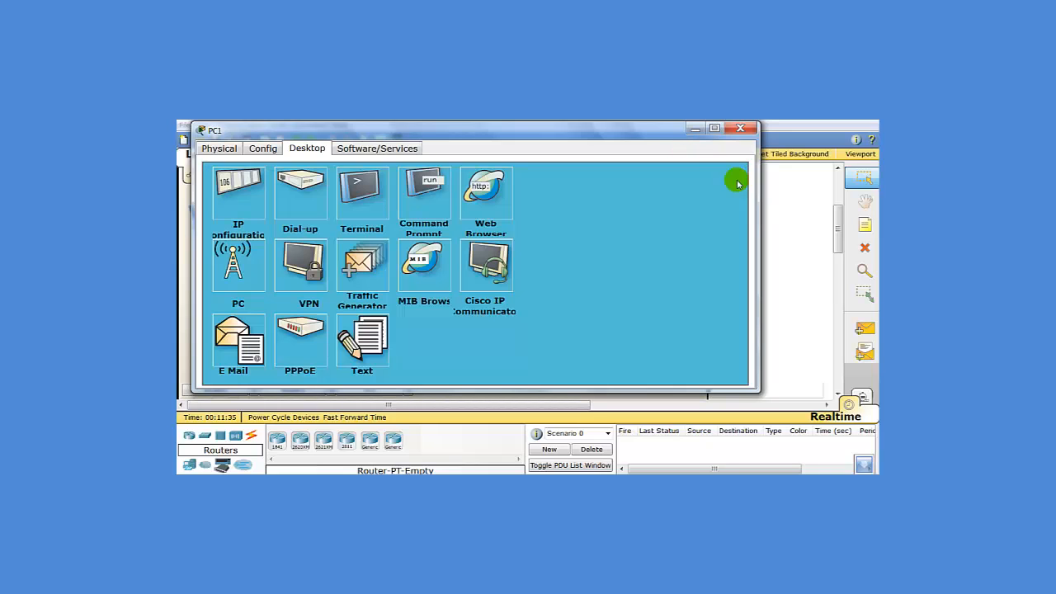
Close PC1's window, then Telnet from PC0's command prompt to 20.0.0.2
left_click(740, 129)
left_click(203, 307)
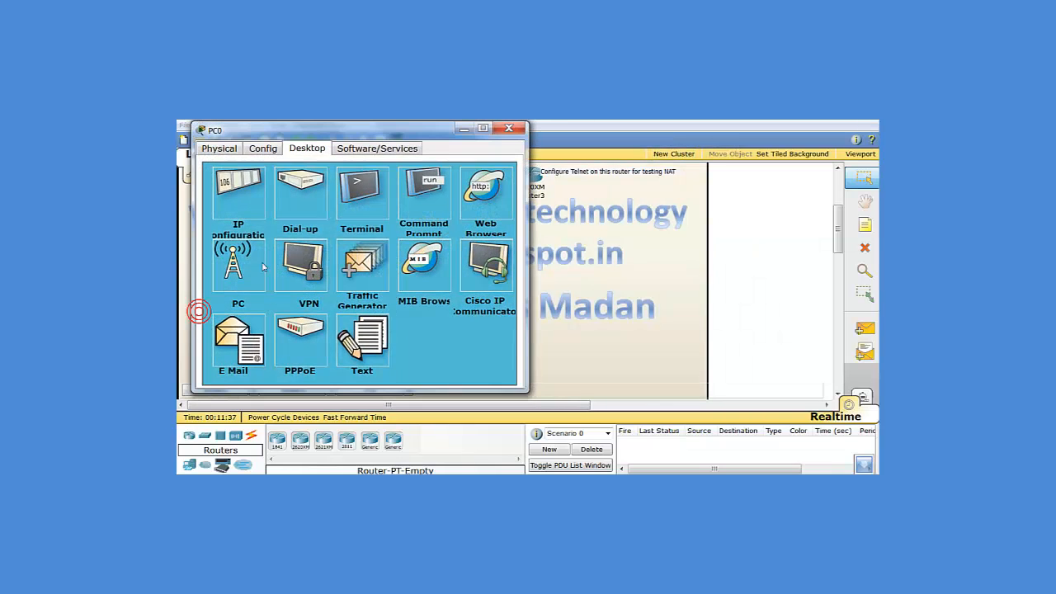
left_click(423, 199)
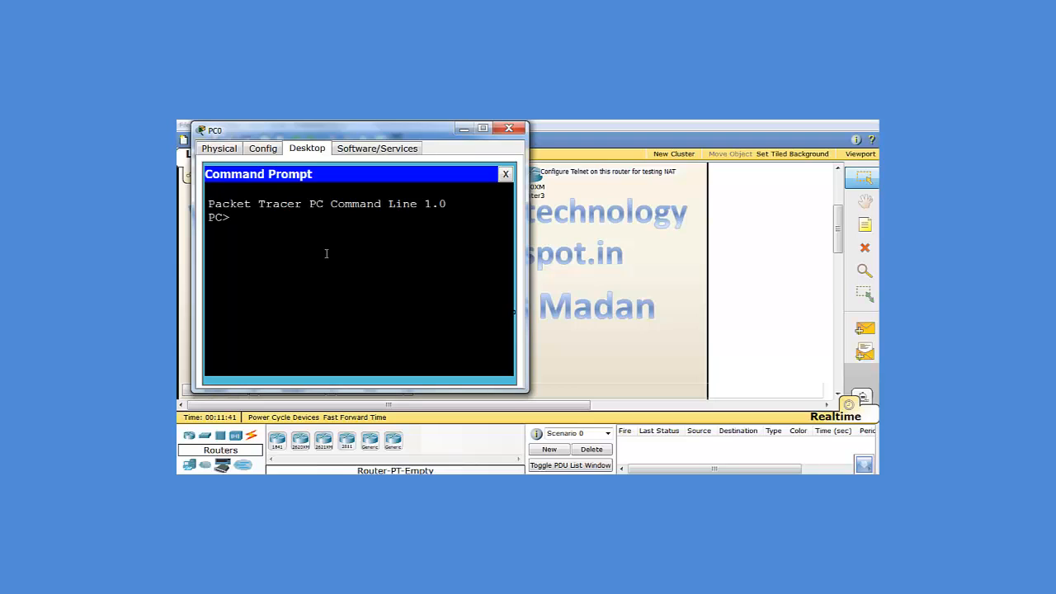
type("telnet 20.0.0.2")
key("Return")
Log in, run 'sh user', highlight the vty 0 and vty 1 sessions from 20.0.0.1, then close PC0
key("Return")
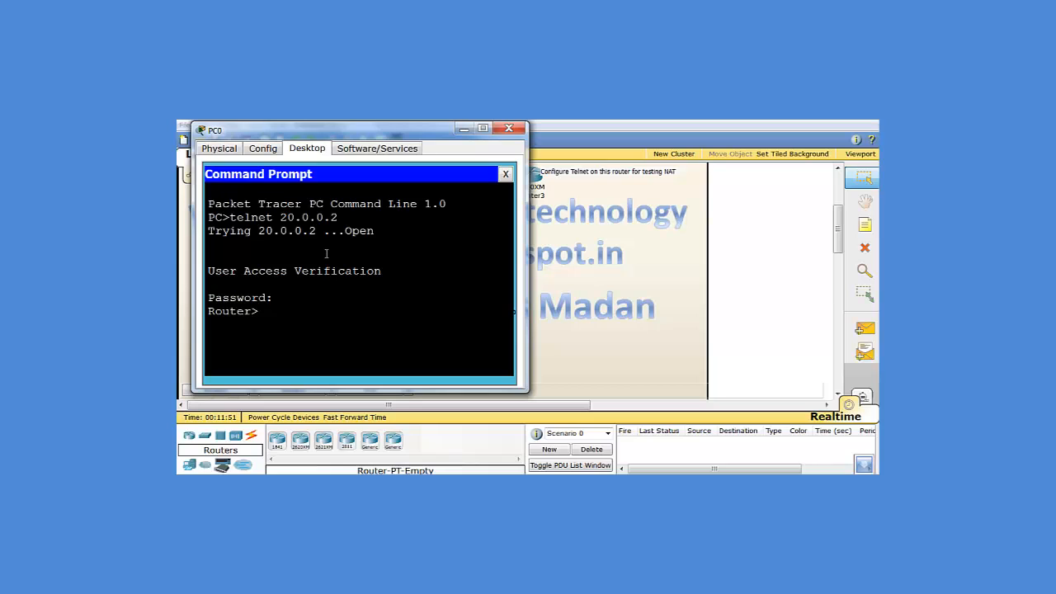
type("sh user")
key("Return")
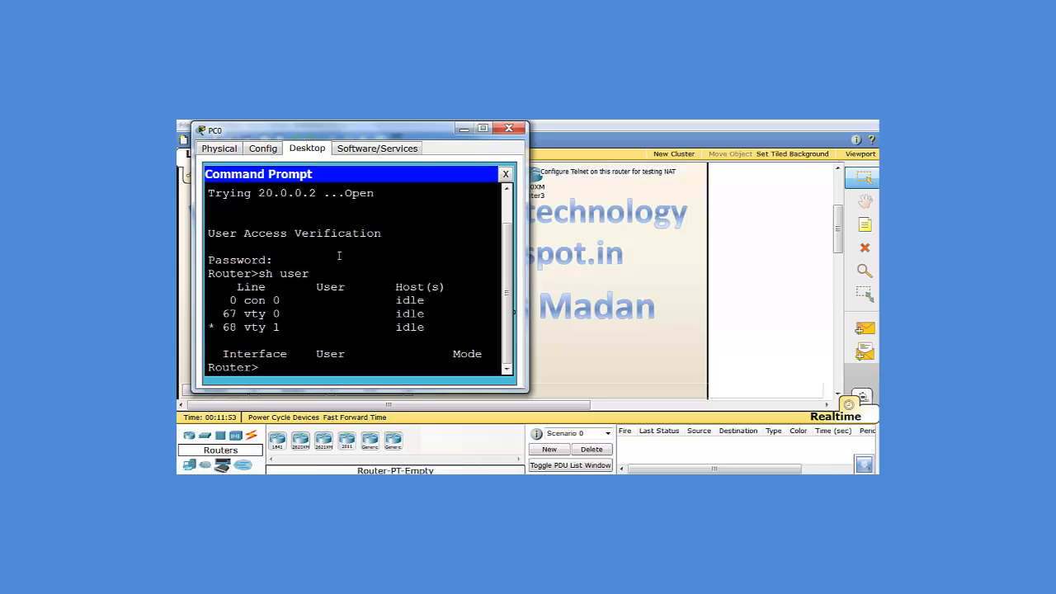
left_click_drag(526, 297, 876, 297)
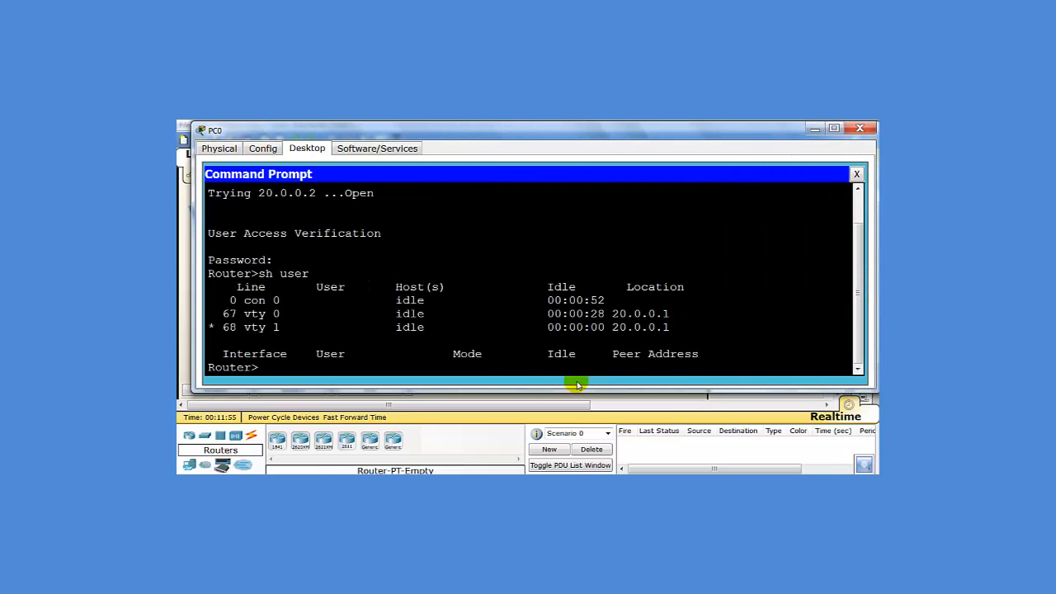
left_click_drag(685, 335, 198, 311)
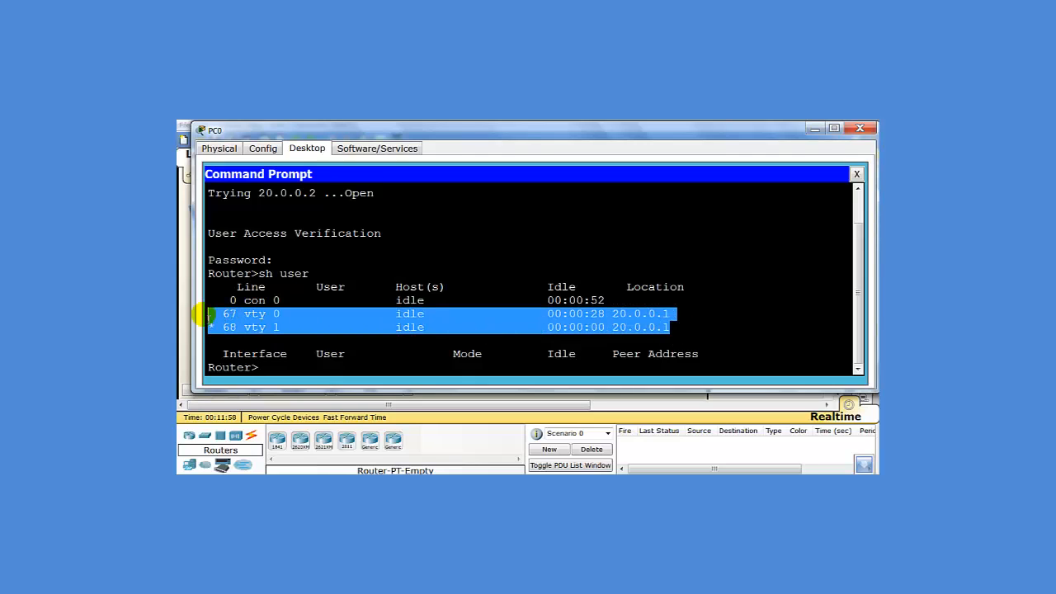
left_click(859, 129)
From PC2's command prompt, start a Telnet session to 20.0.0.2
left_click(250, 331)
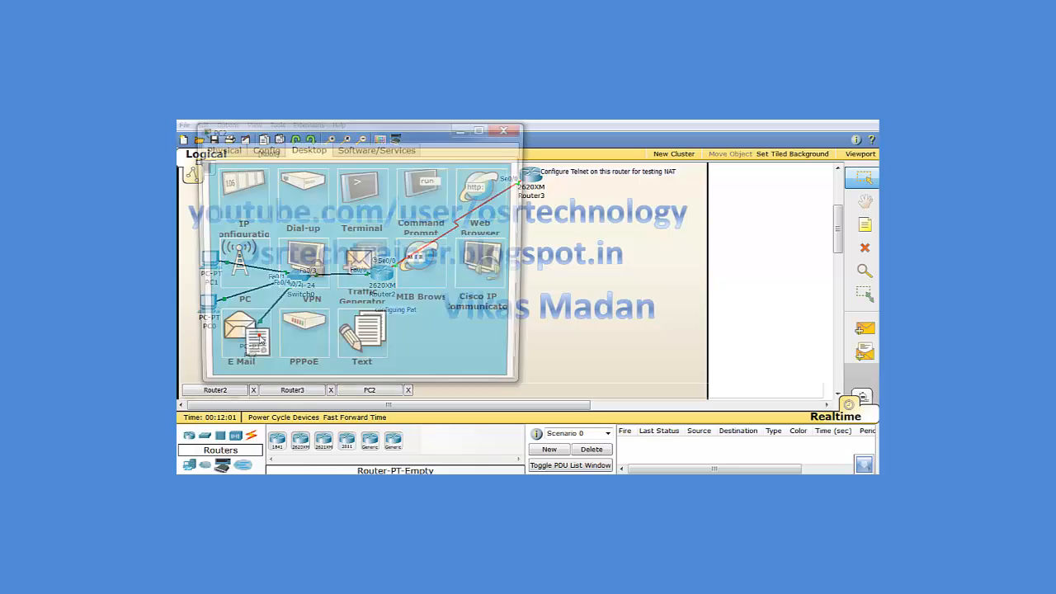
left_click(432, 194)
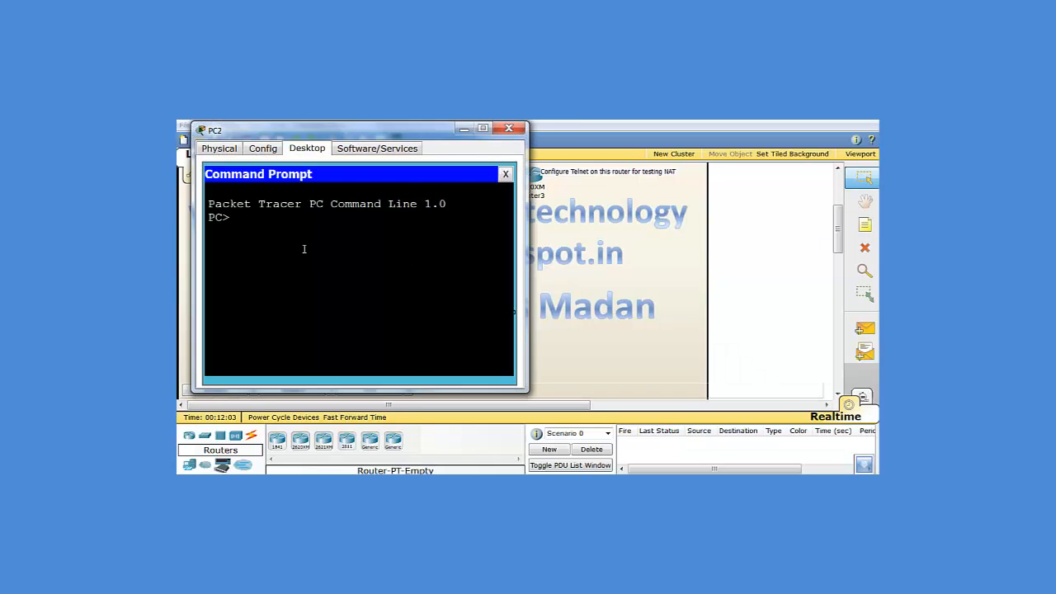
type("telnet ")
type("20/0")
key("BackSpace")
key("BackSpace")
key("BackSpace")
type(".0.0.2")
key("Return")
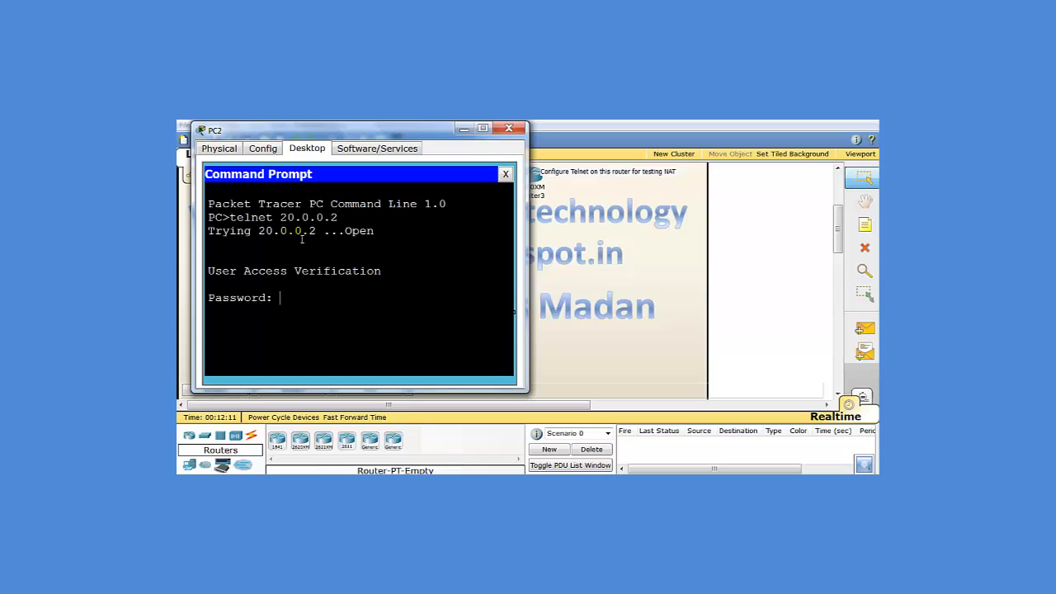
Log in, run 'sh user' showing three vty sessions from 20.0.0.1, then close PC2
key("Return")
type("sh user")
key("Return")
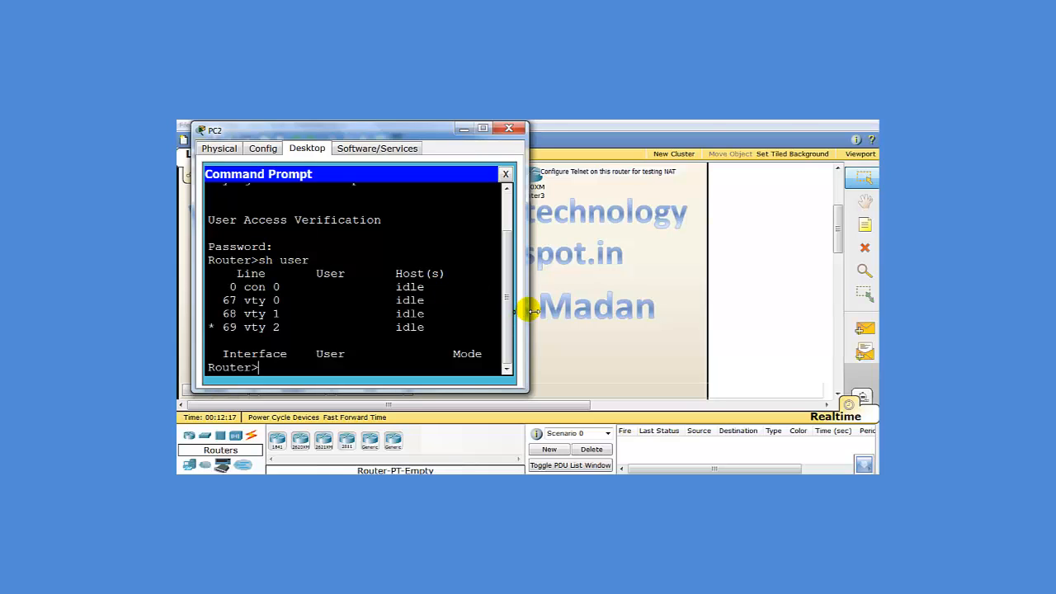
left_click_drag(527, 310, 798, 310)
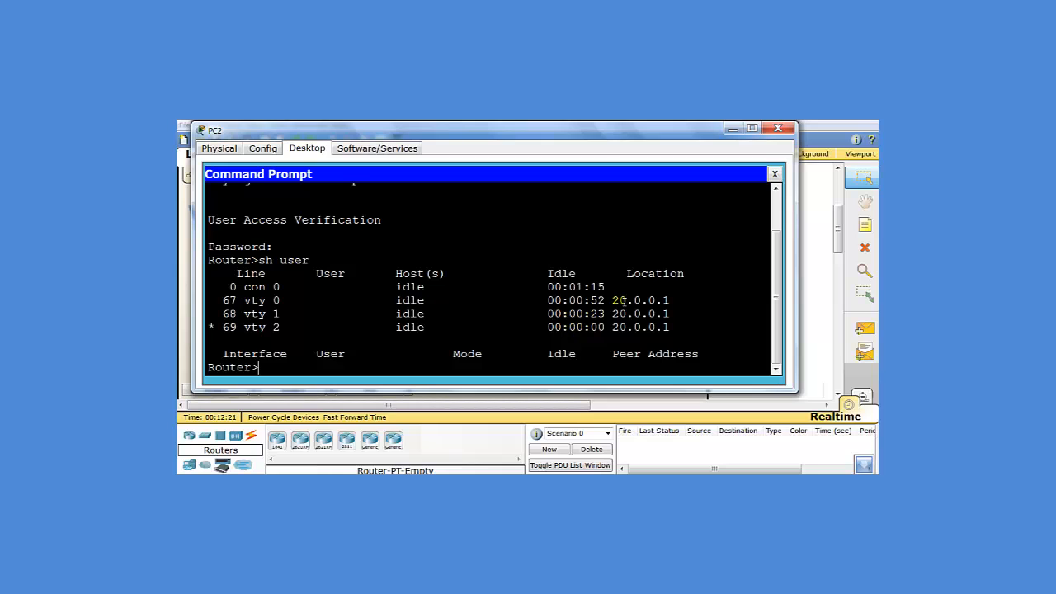
left_click(778, 129)
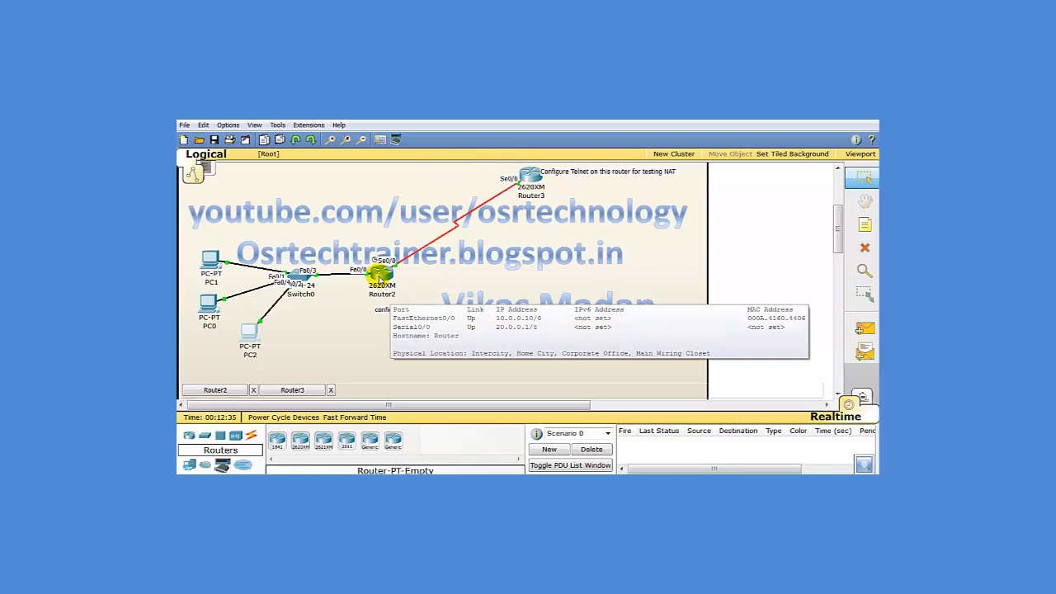
In Router2's CLI, exit to the Router# prompt and run 'sh ip nat translations'
left_click(377, 276)
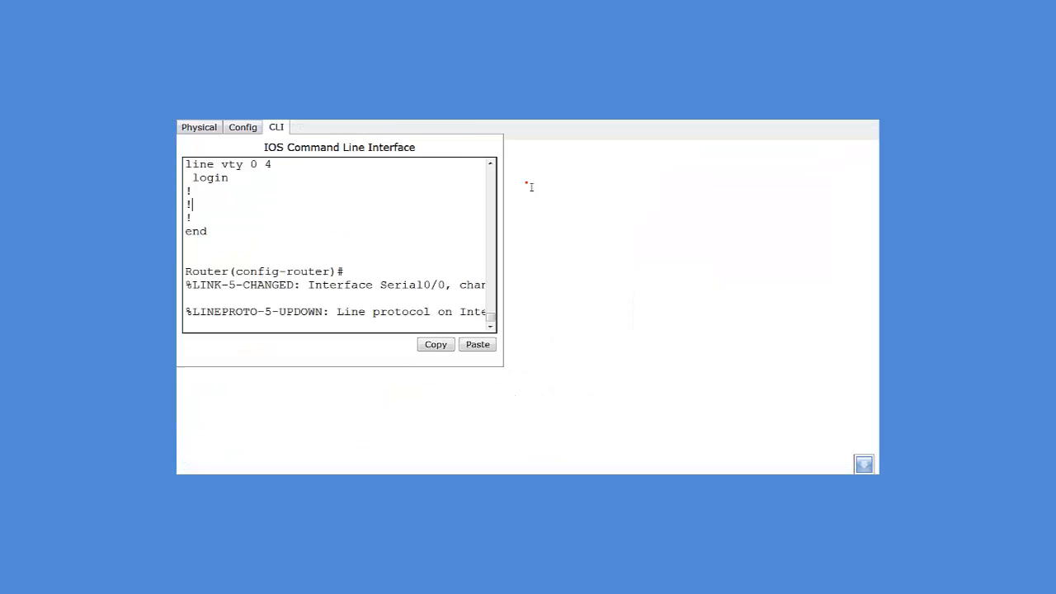
key("Return")
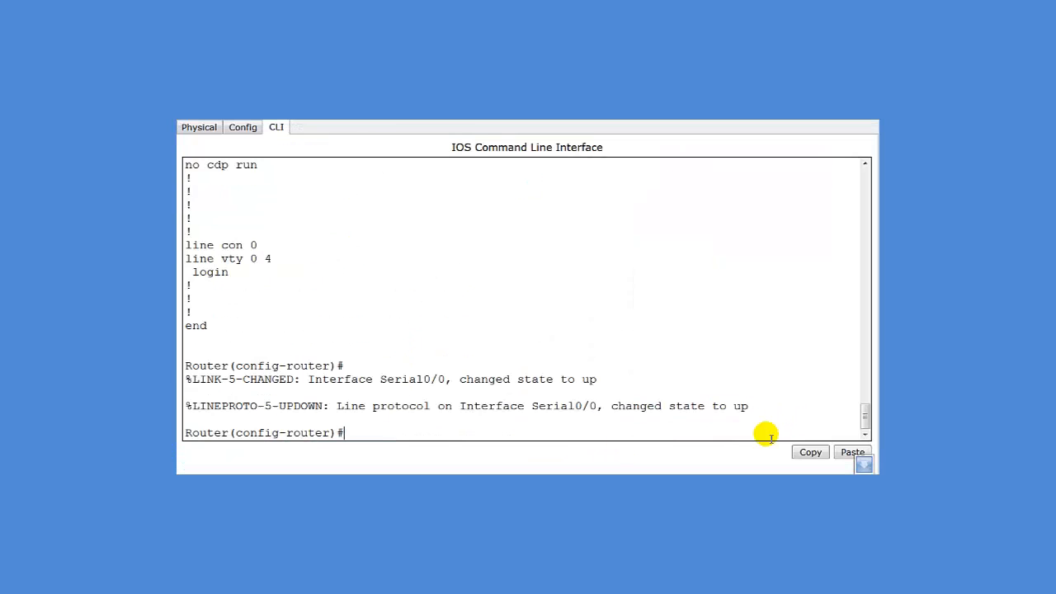
key("Return")
type("exit")
key("Return")
type("er(config)#e")
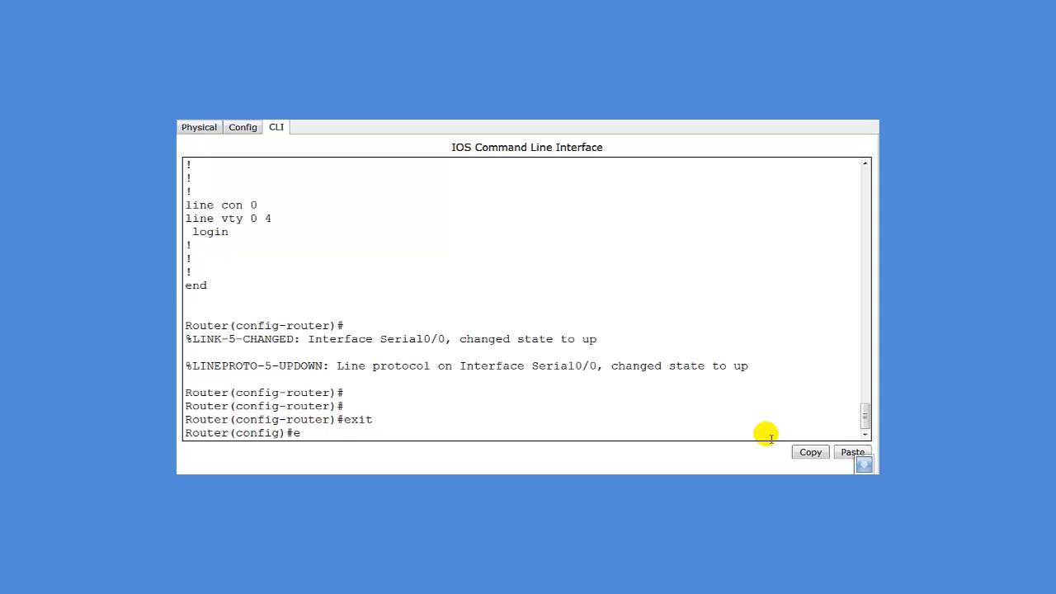
type("xit")
key("Return")
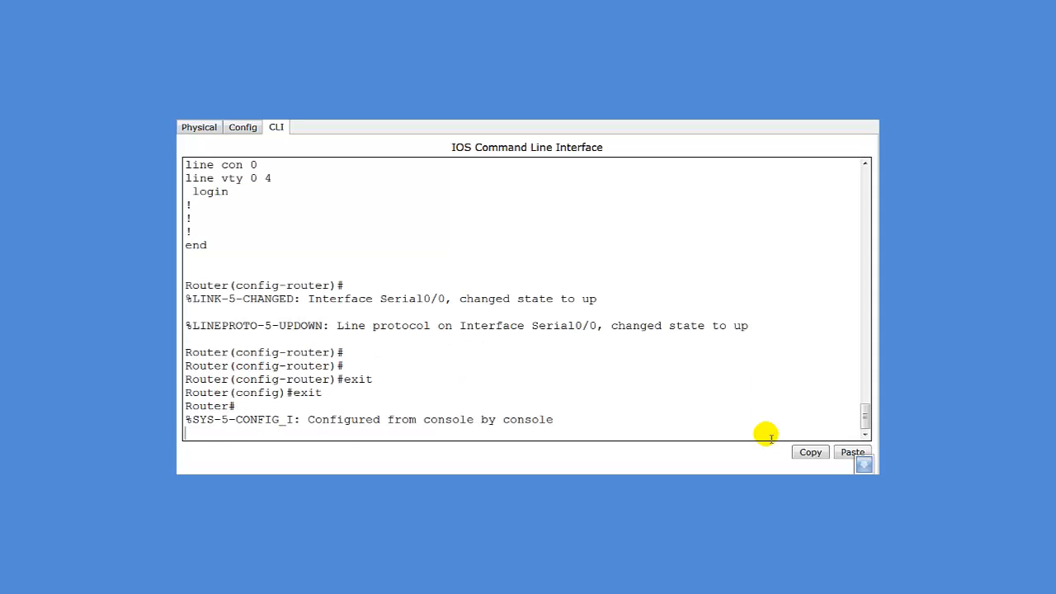
key("Return")
type("sh ")
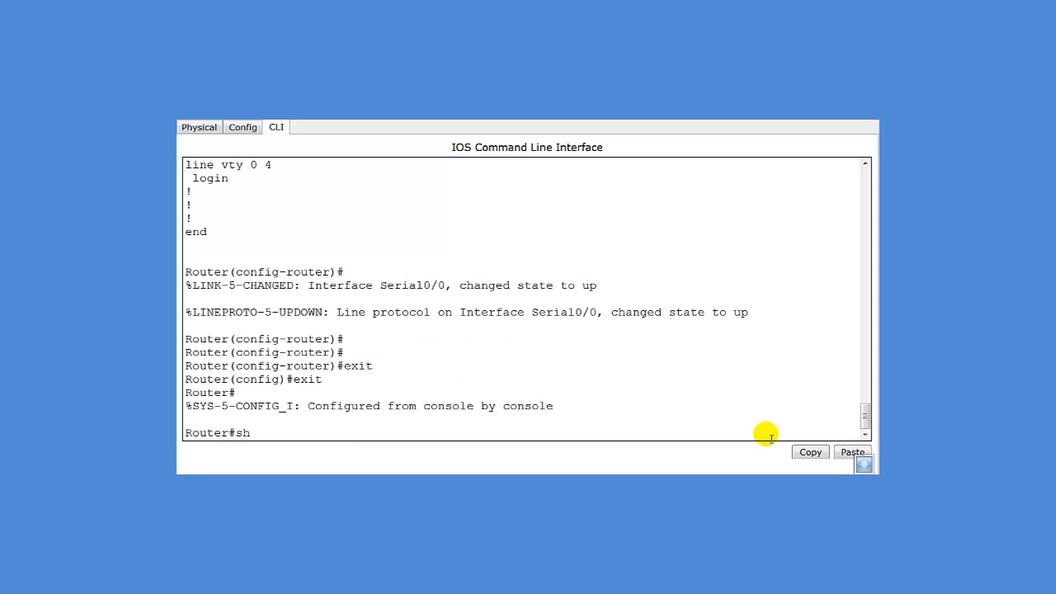
type("ip nat tra")
key("Tab")
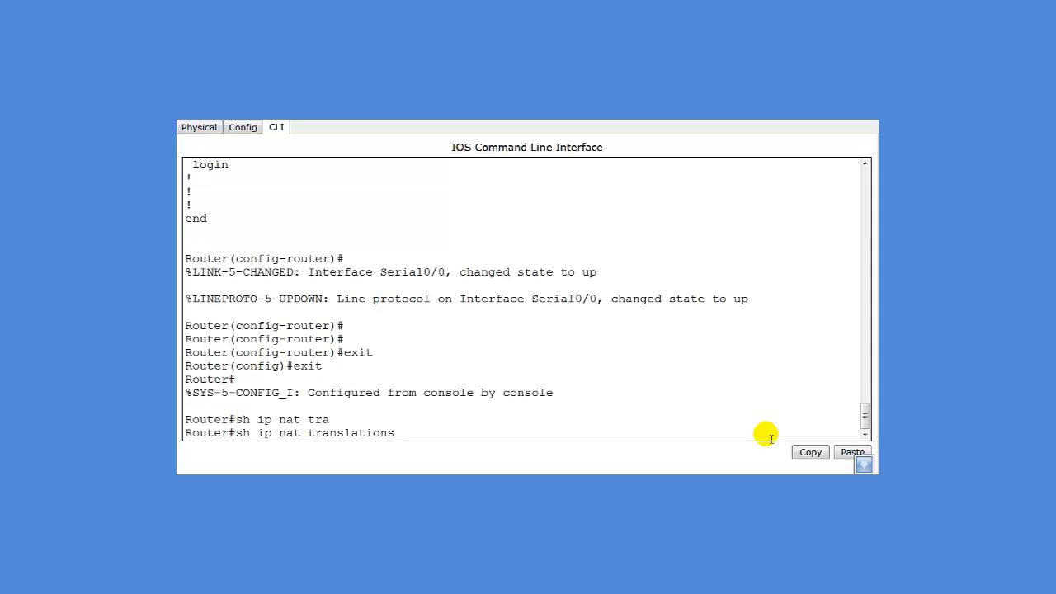
key("Return")
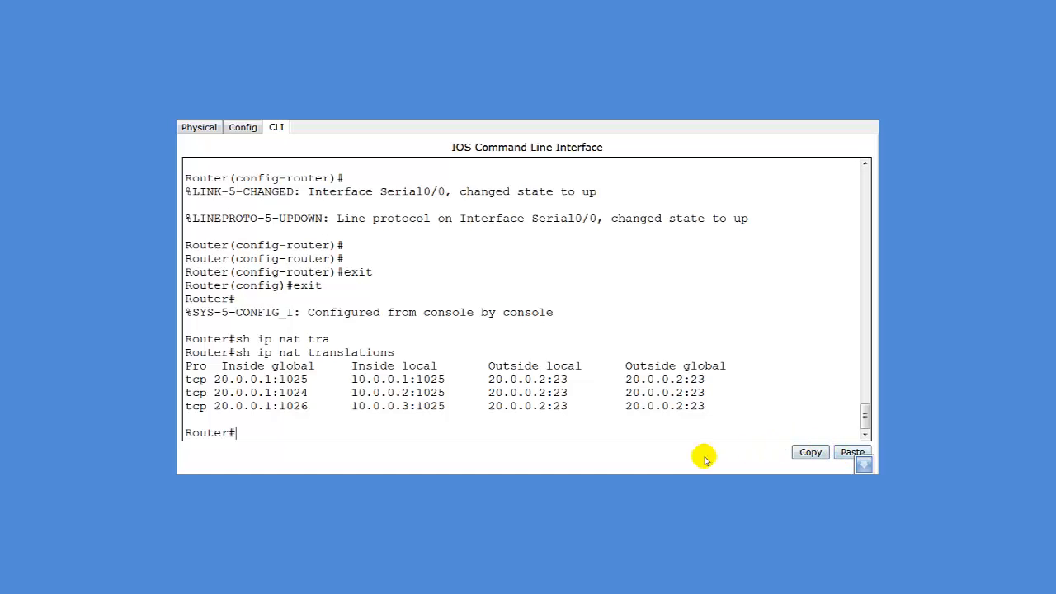
Highlight the Inside local, Inside global (20.0.0.1 ports 1024–1026), Outside local and Outside global columns
left_click_drag(353, 379, 408, 406)
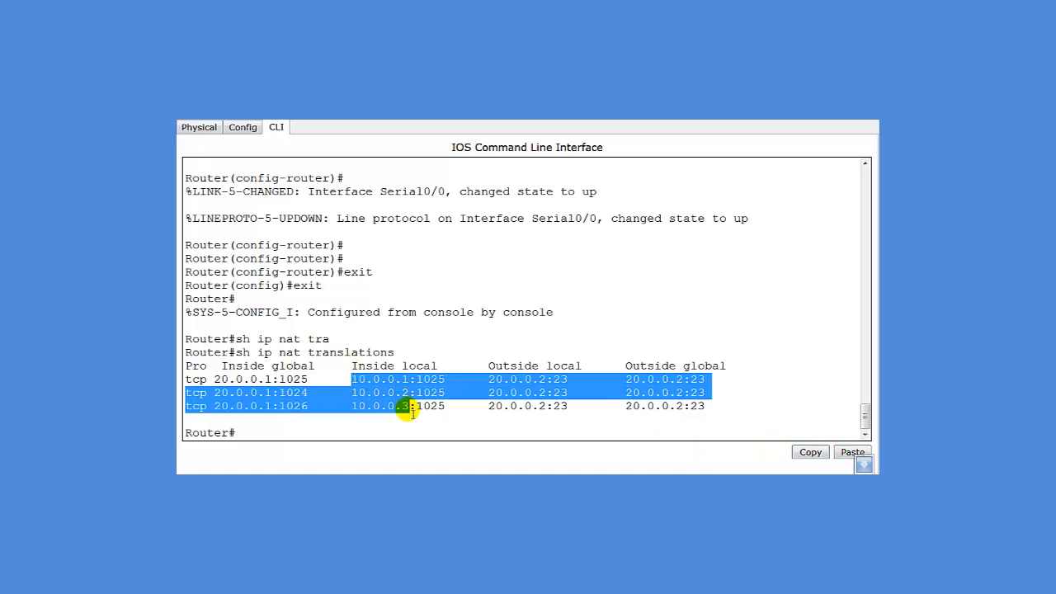
left_click(338, 382)
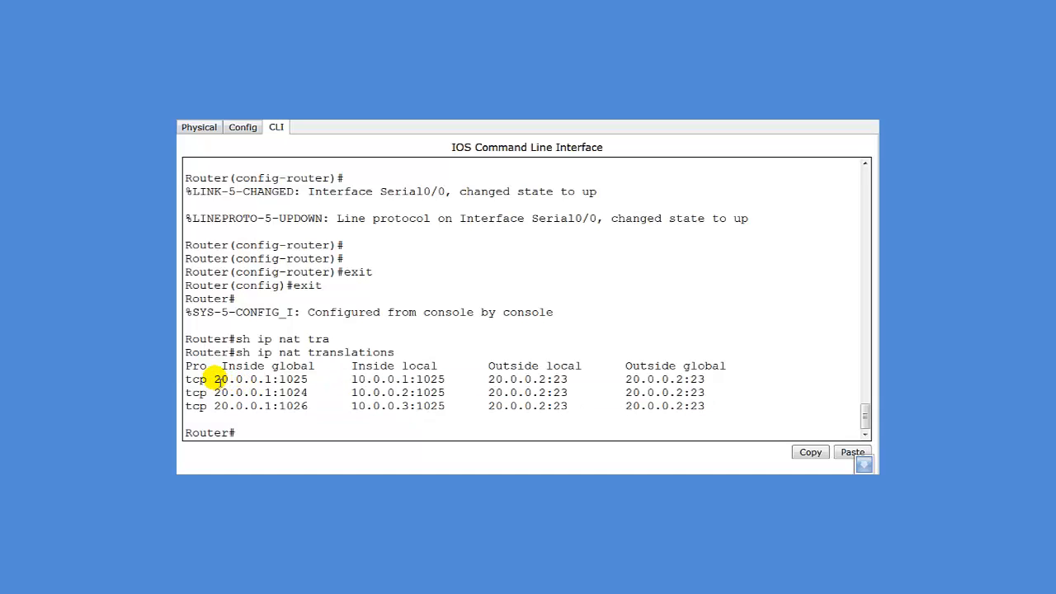
left_click_drag(216, 380, 304, 419)
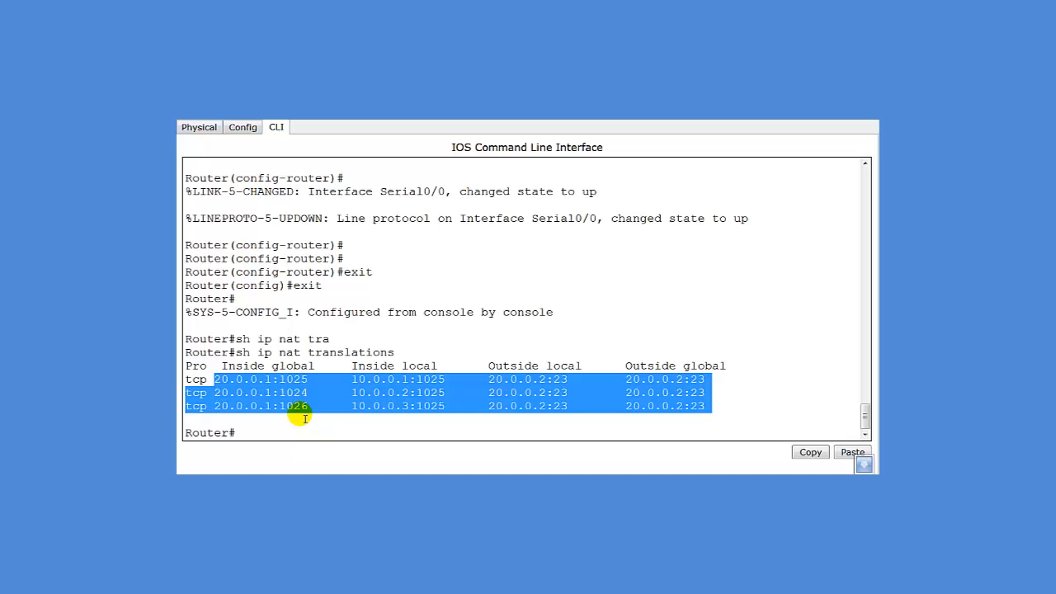
left_click(507, 398)
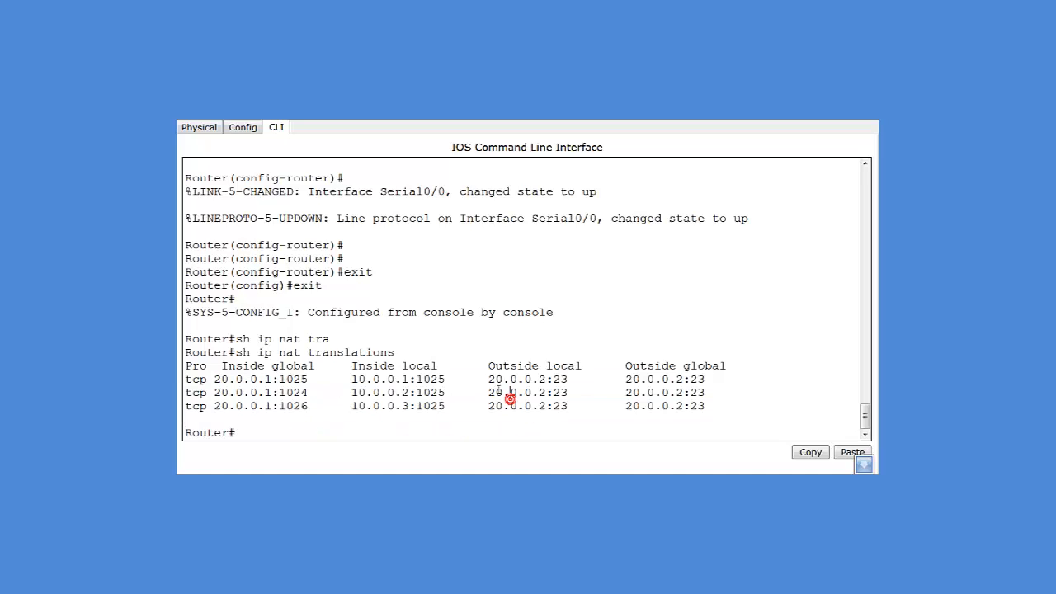
left_click(490, 382)
left_click_drag(491, 382, 553, 420)
left_click(584, 431)
left_click_drag(552, 379, 580, 409)
left_click(372, 431)
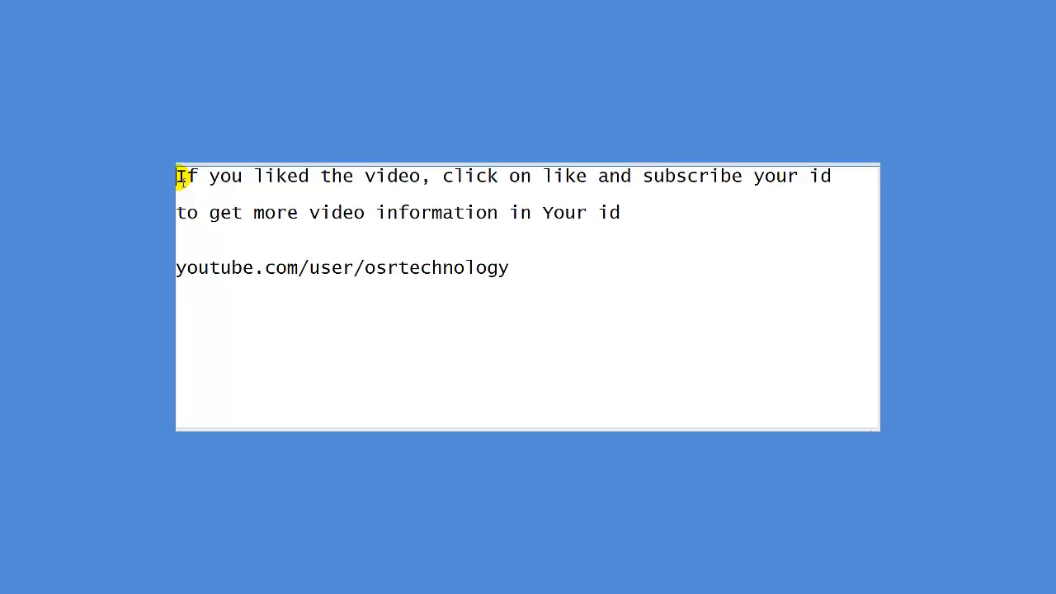
left_click_drag(180, 177, 830, 179)
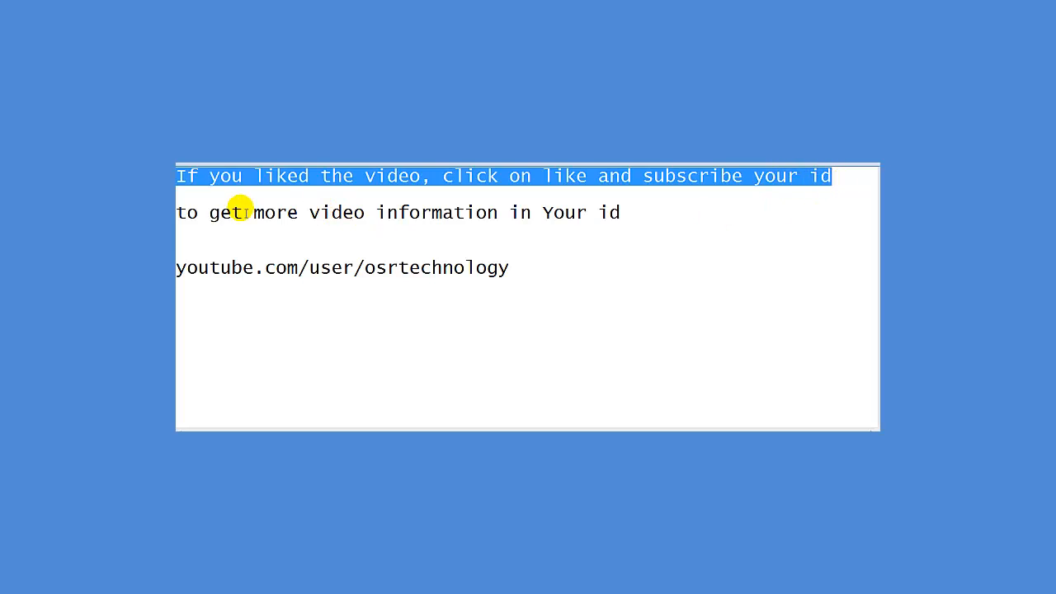
left_click(183, 213)
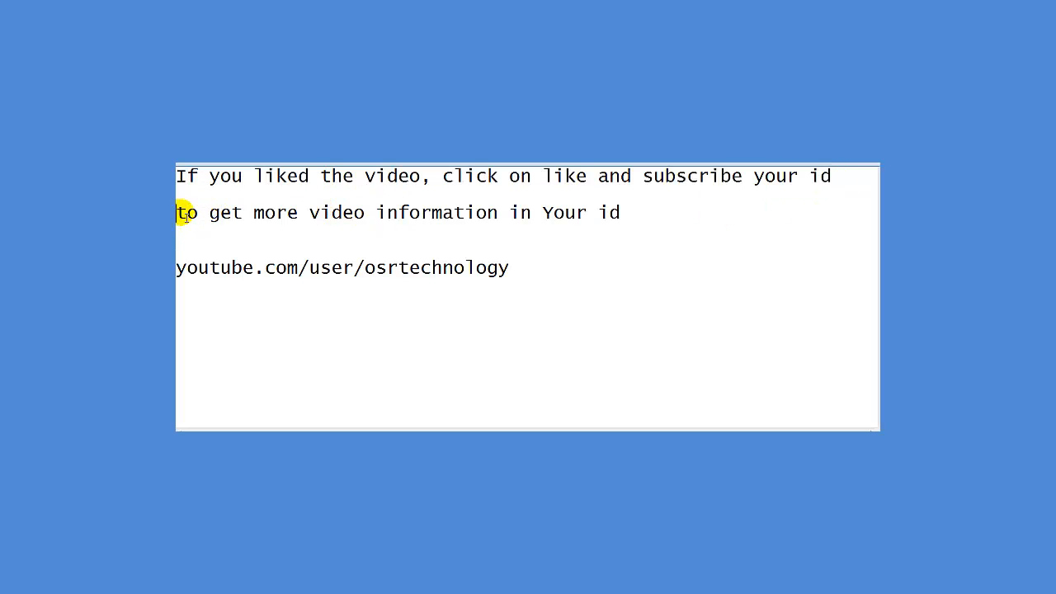
left_click_drag(185, 214, 632, 221)
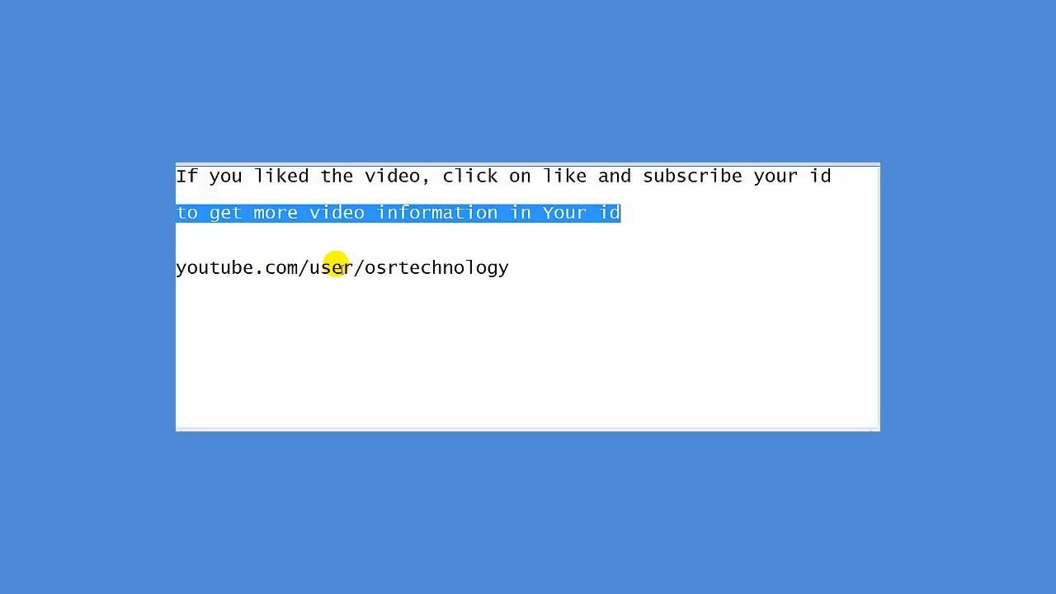
left_click(179, 272)
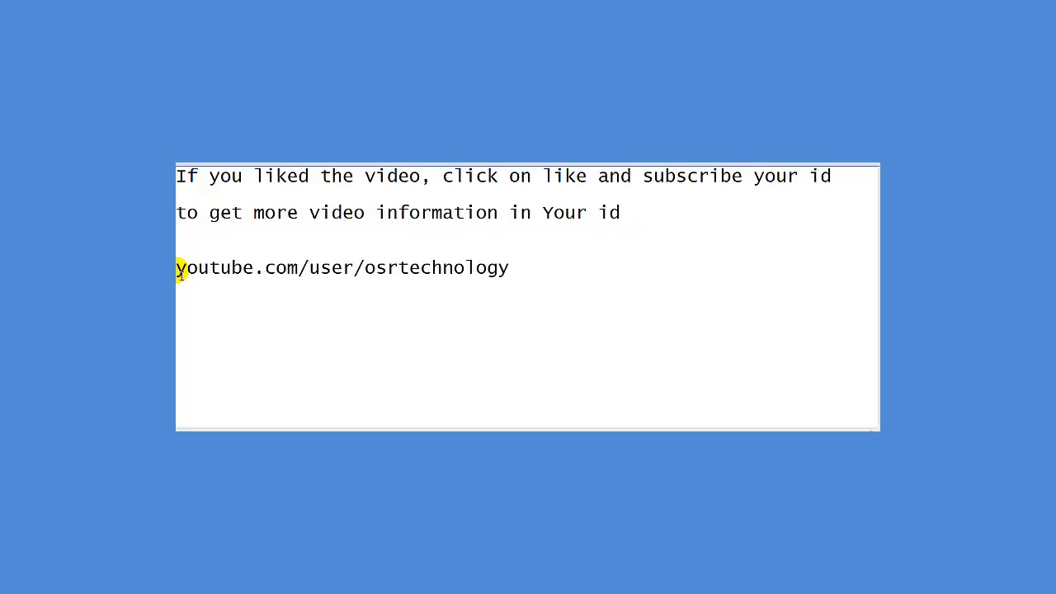
left_click_drag(179, 273, 528, 272)
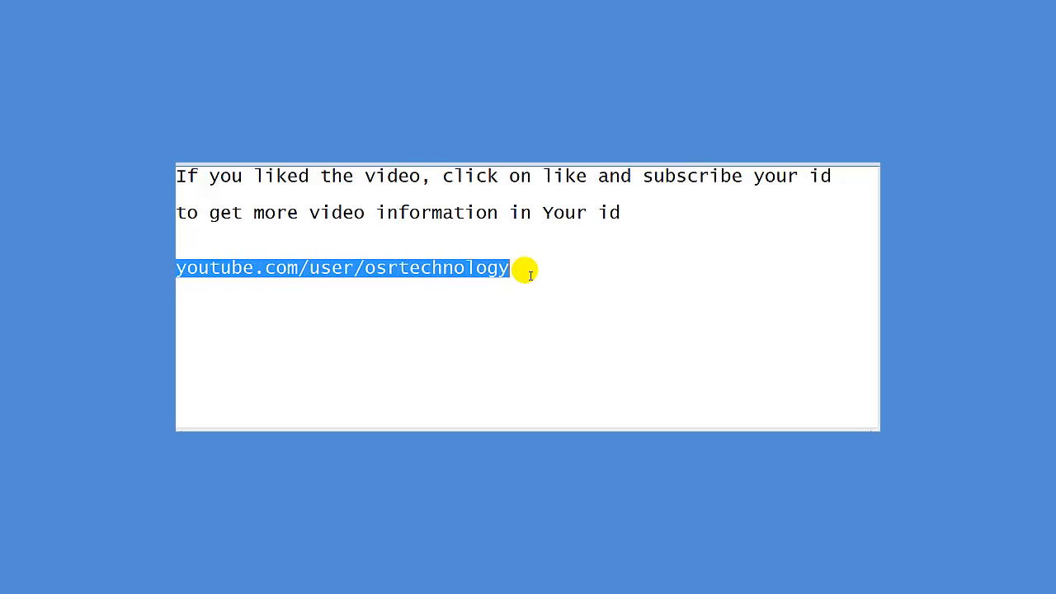